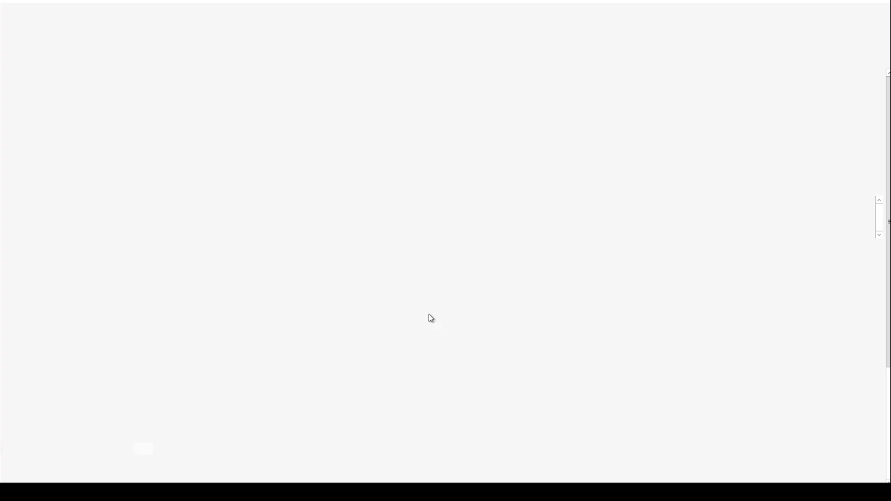
Step: Review job 9004's header, its BG6045-A assembly, and that assembly's laser cutting operation and sheet material
click(79, 90)
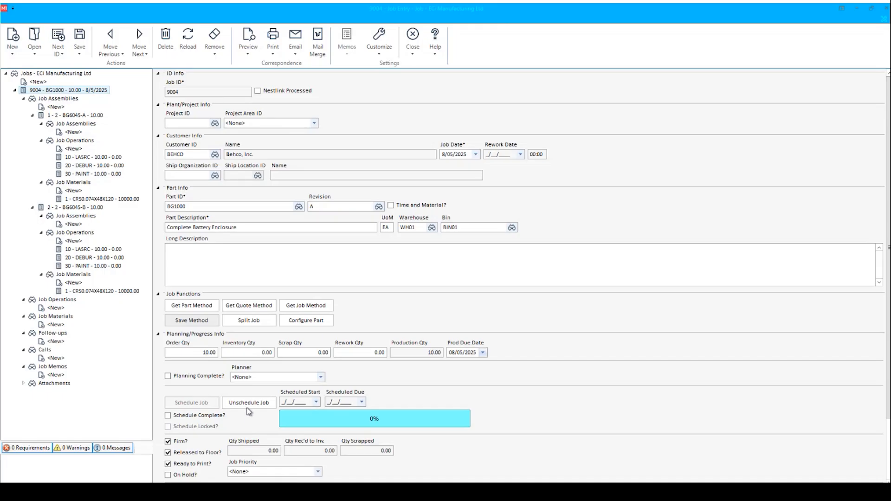
click(91, 116)
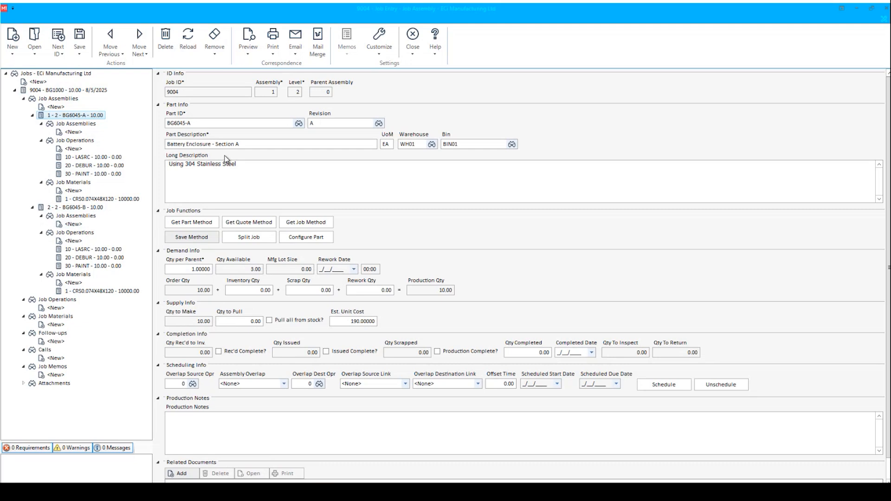
click(97, 157)
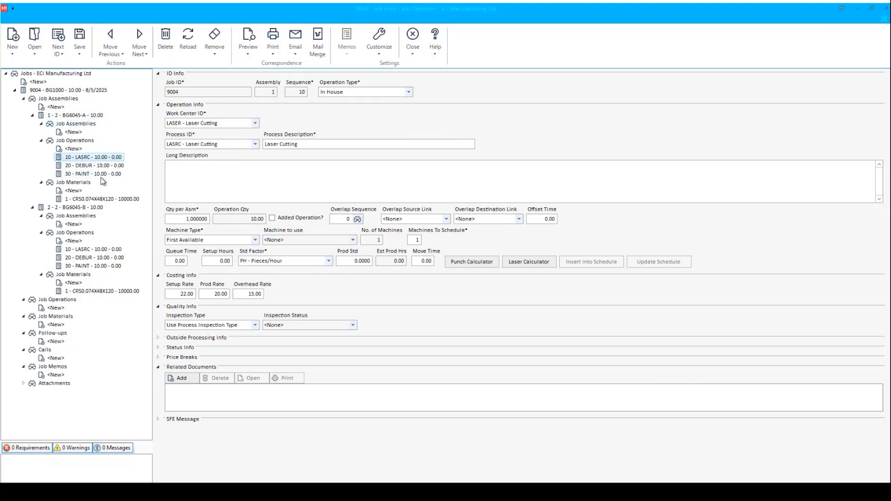
click(113, 199)
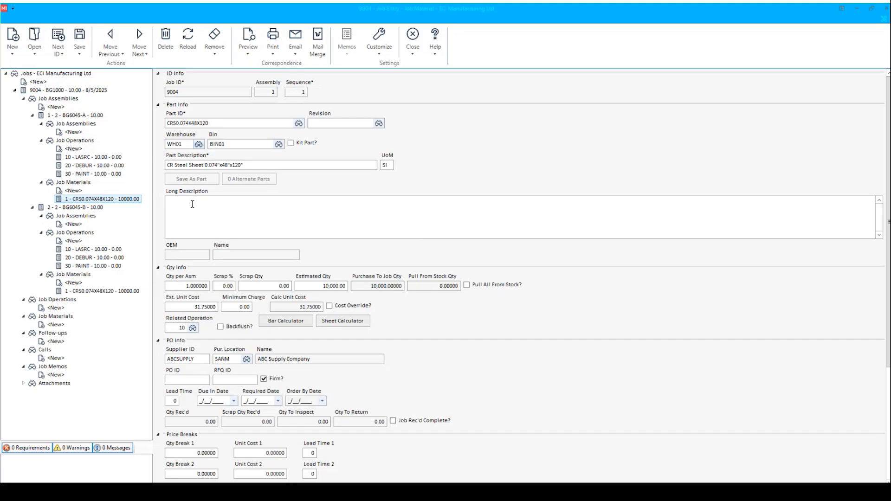
click(98, 91)
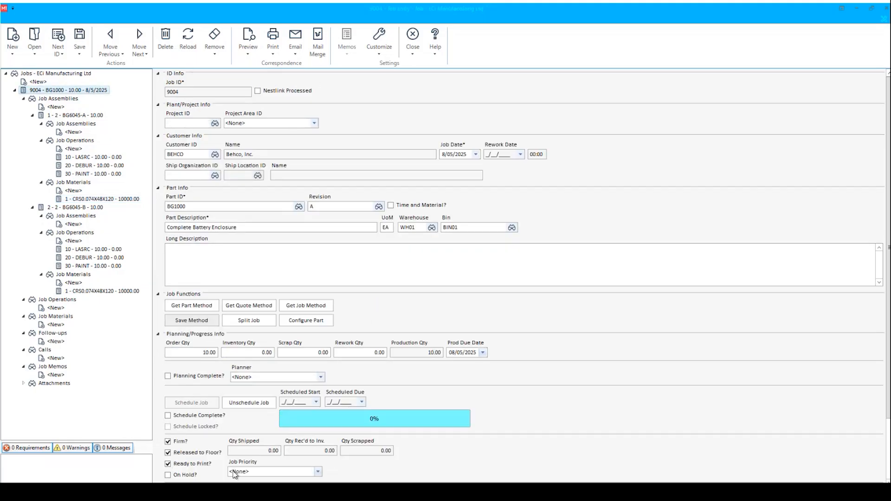
Step: Compare the operations and the CRS0.074X48X120 material between assemblies BG6045-A and BG6045-B of job 9004
click(106, 158)
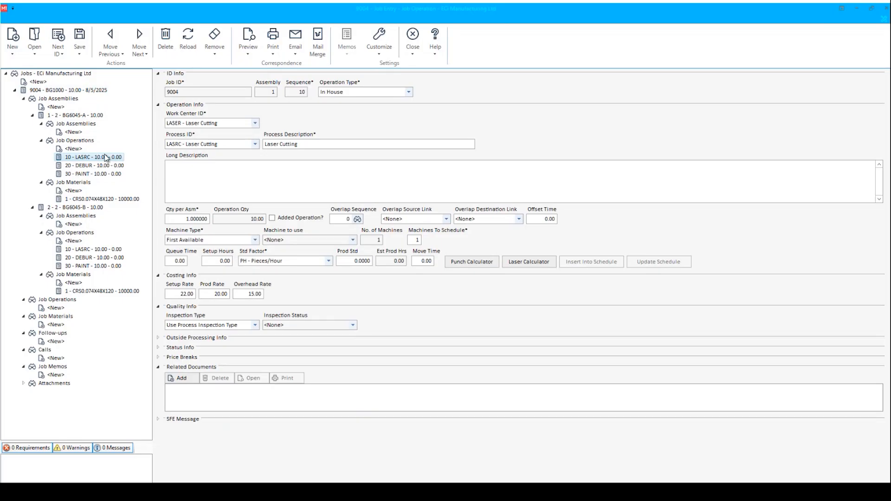
click(102, 257)
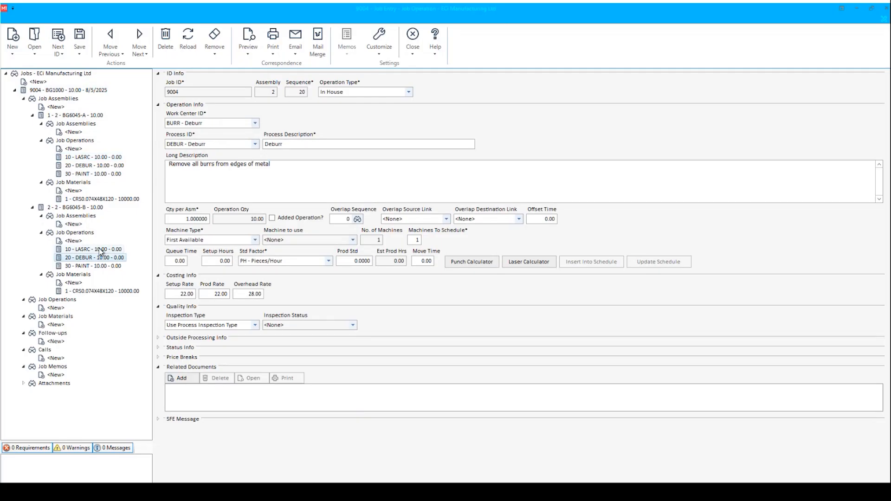
click(101, 250)
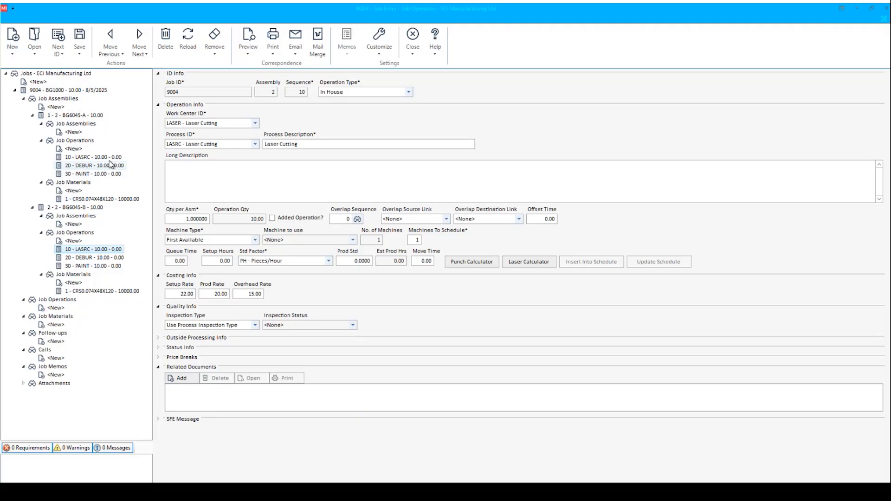
click(124, 199)
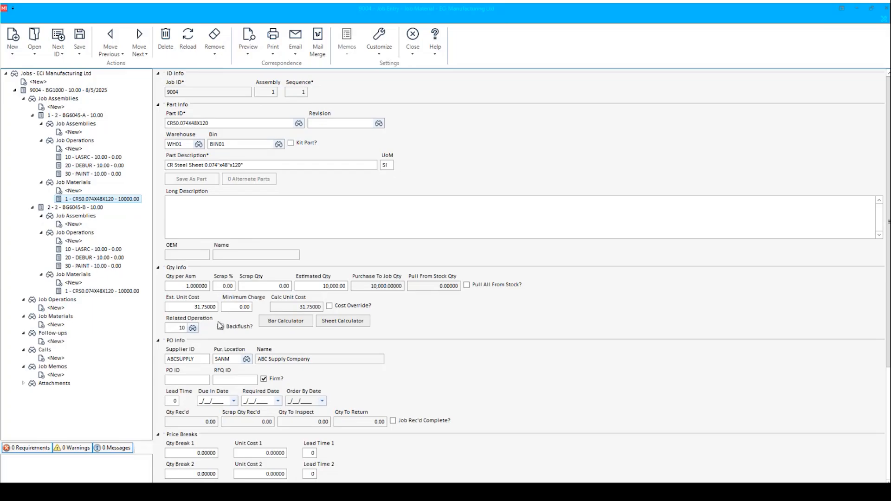
click(95, 293)
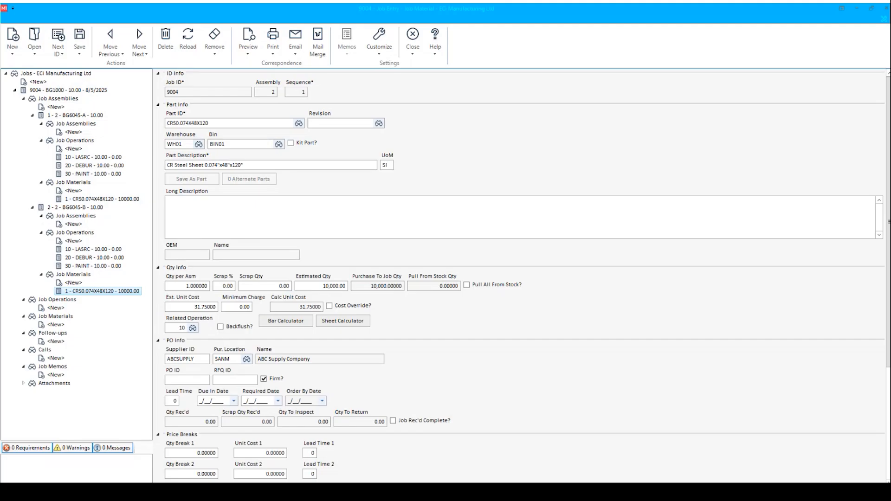
Step: Bring up the receipt 8000 window and examine the received quantities on its CRS0.074X48X120 line
mouse_move(374, 492)
click(413, 472)
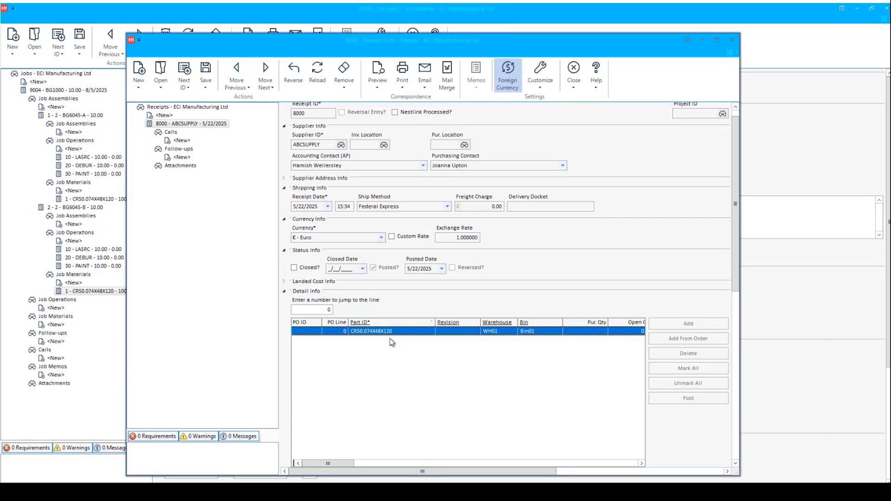
drag(329, 464, 337, 465)
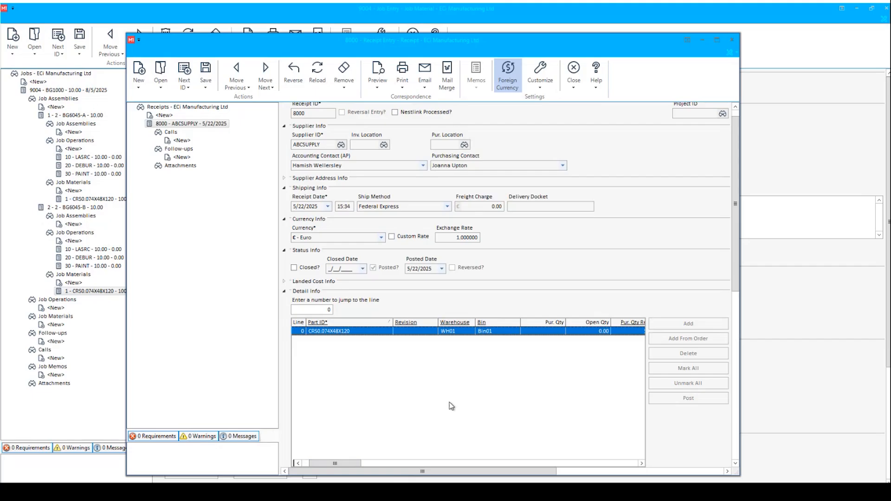
drag(346, 466, 372, 471)
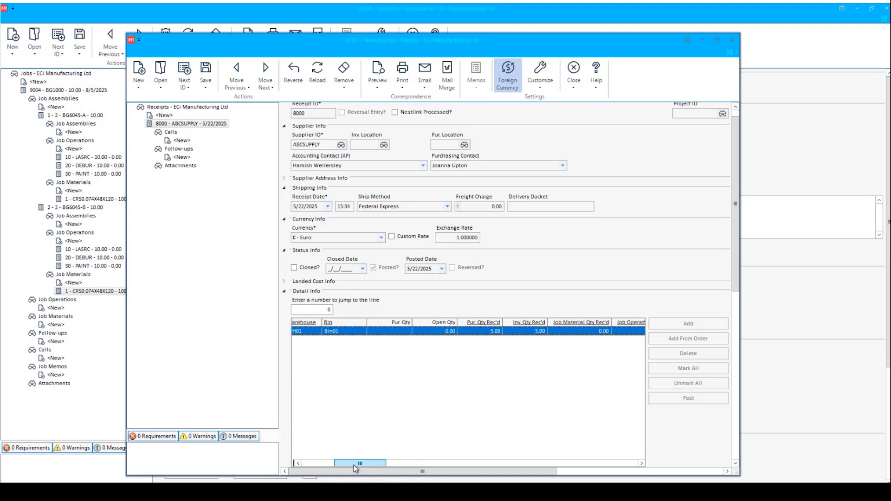
drag(355, 466, 309, 466)
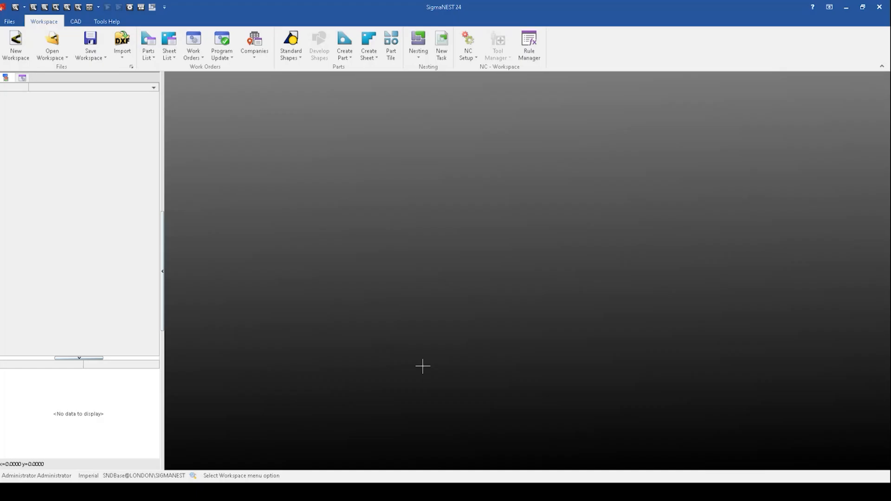
Step: Open the sheet list in SigmaNEST, and process receipt ID 8000 in the NESTLink individual tester
click(170, 43)
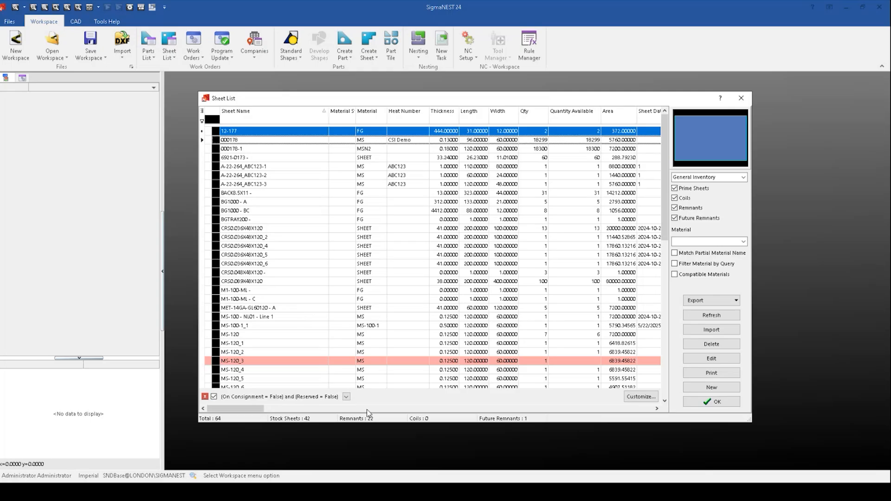
click(239, 492)
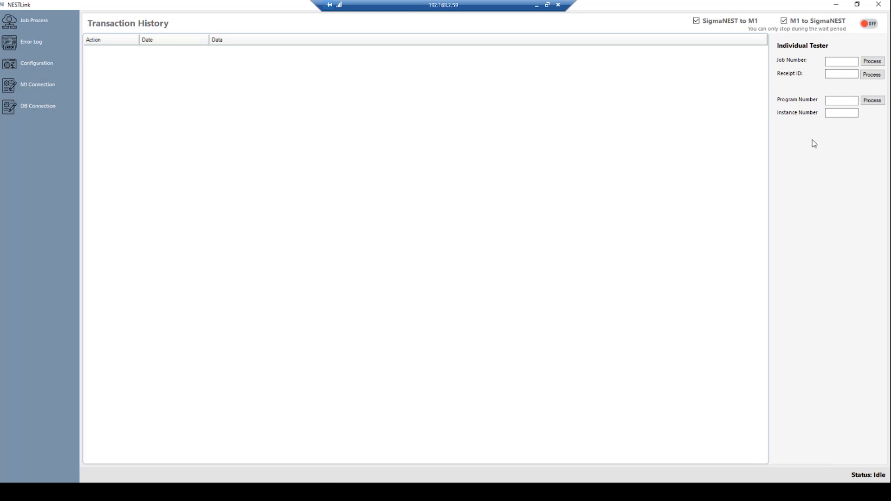
click(834, 77)
text(8000)
click(872, 75)
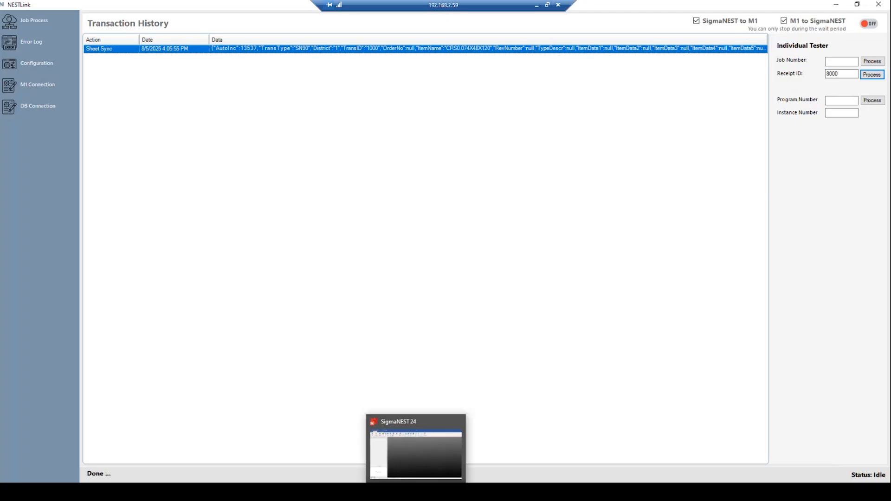
Step: Switch to SigmaNEST, refresh the sheet list, examine the CRS0.074X48X120 sheet's details and close the list
click(416, 492)
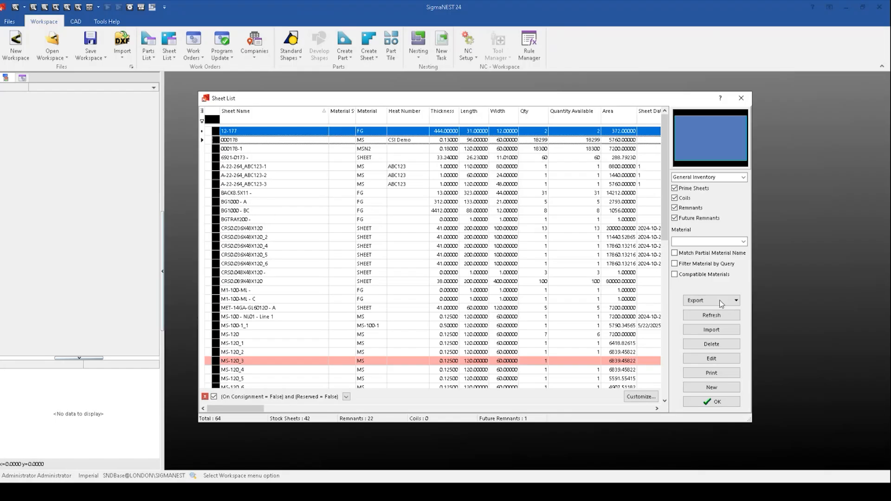
click(711, 315)
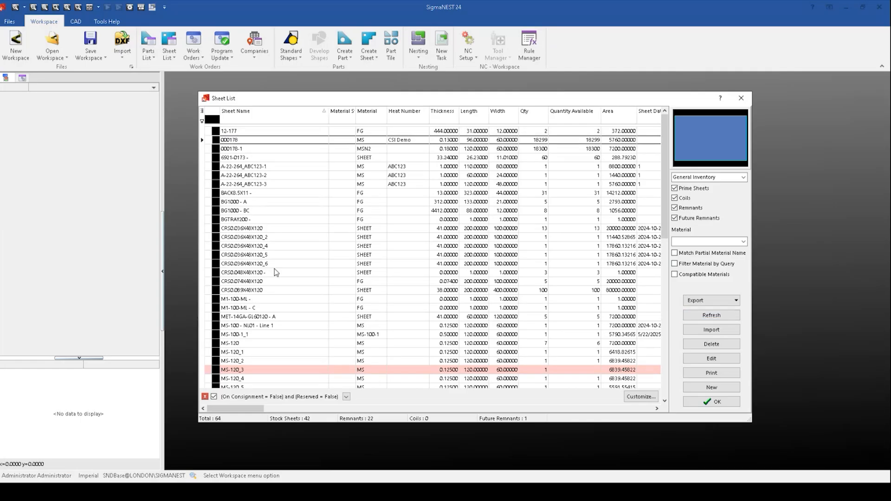
click(268, 281)
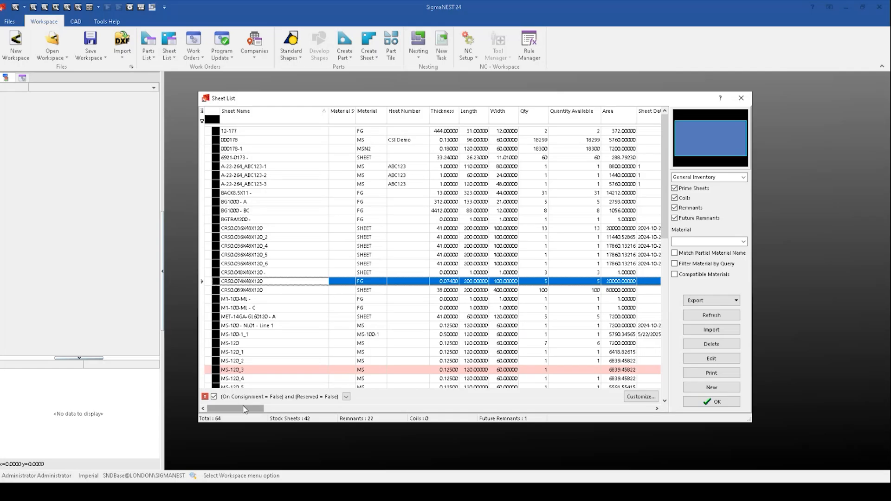
drag(249, 411, 253, 411)
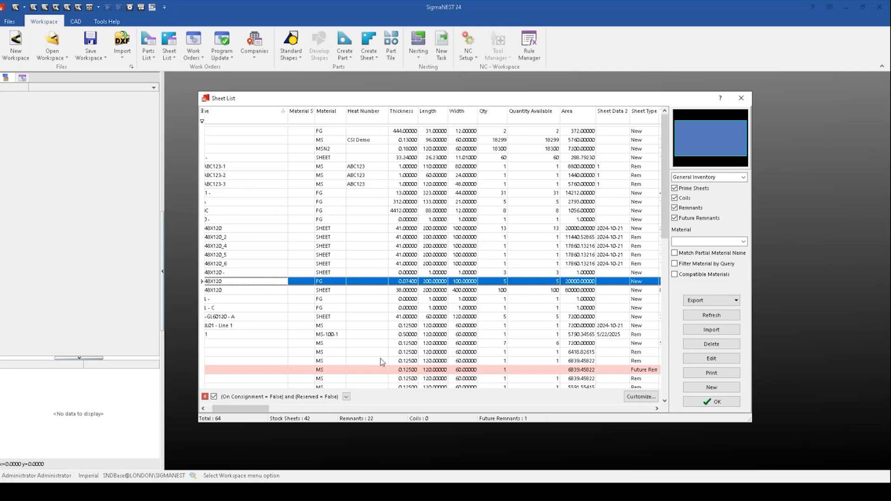
scroll(297, 407, right, 2)
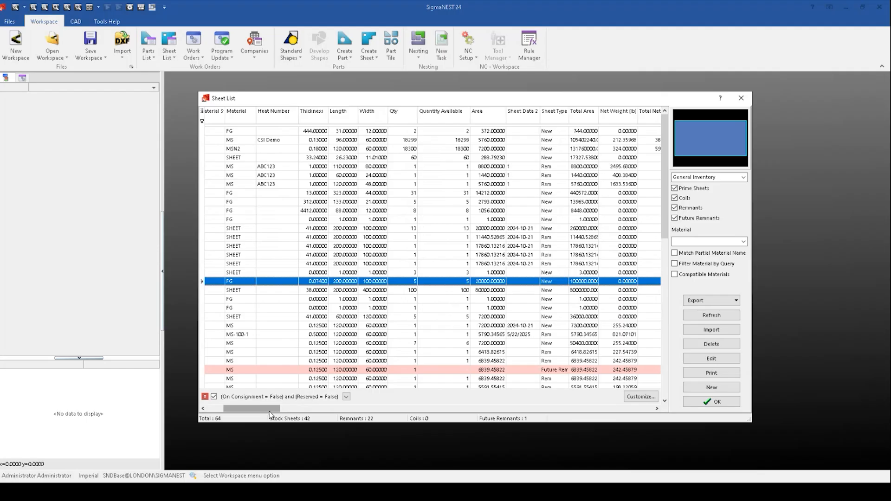
drag(271, 410, 208, 412)
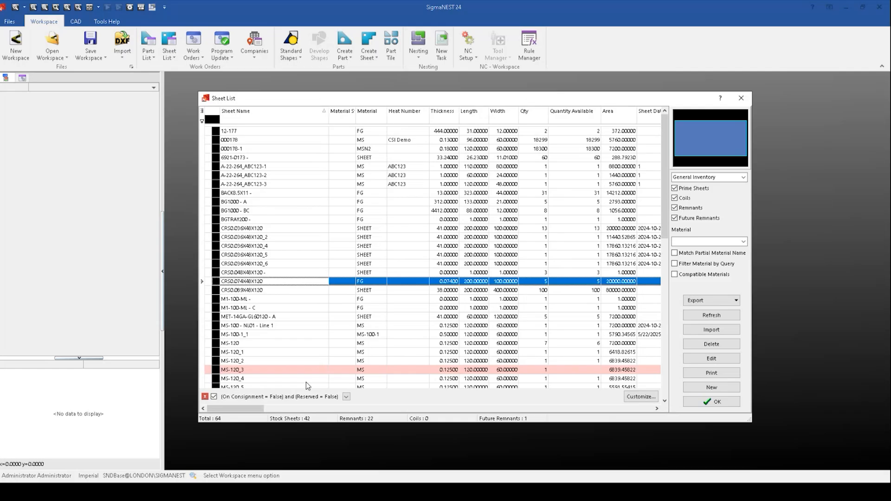
click(742, 98)
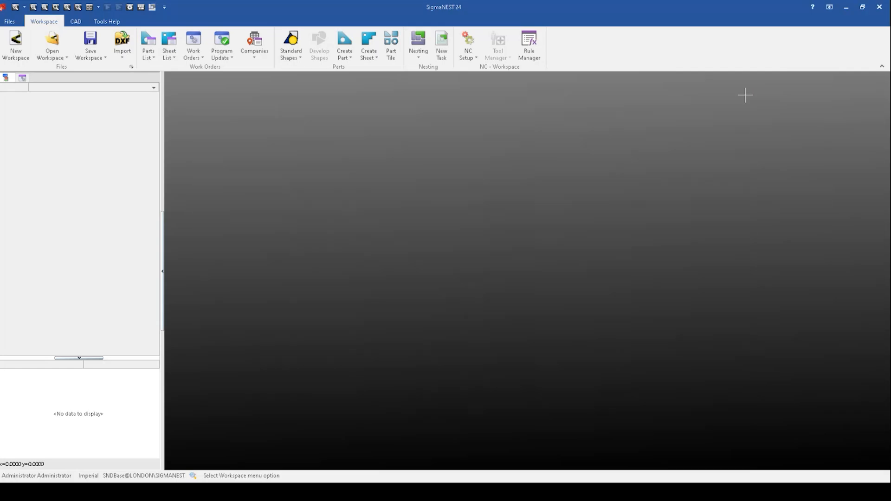
Step: Open the work order list and filter the work order numbers by 900
click(192, 38)
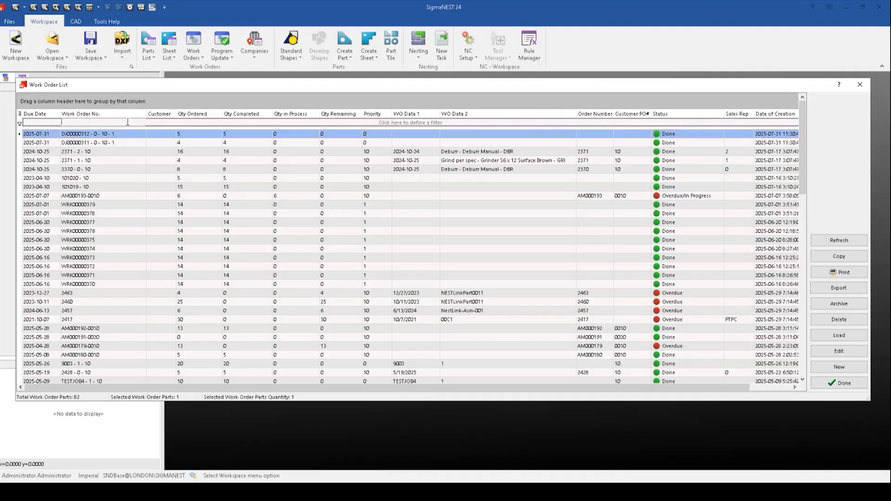
click(128, 122)
text(900)
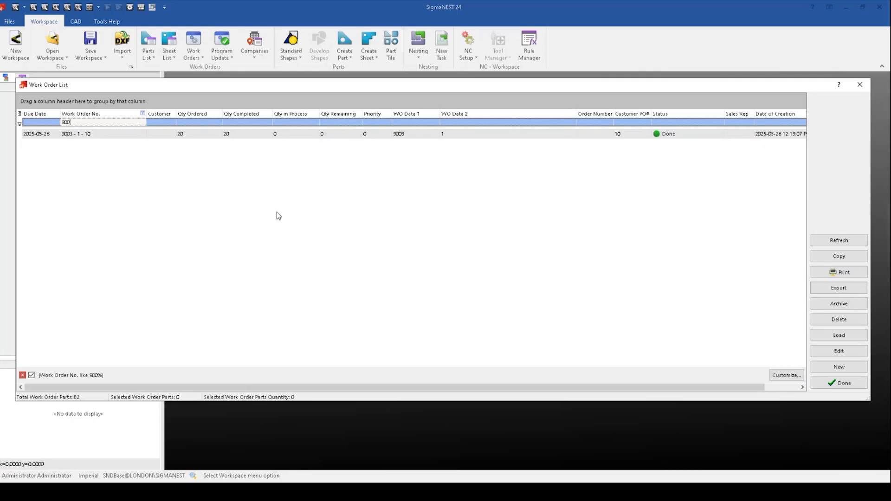
Step: Switch to NESTLink and process job number 9004 in the individual tester
click(238, 492)
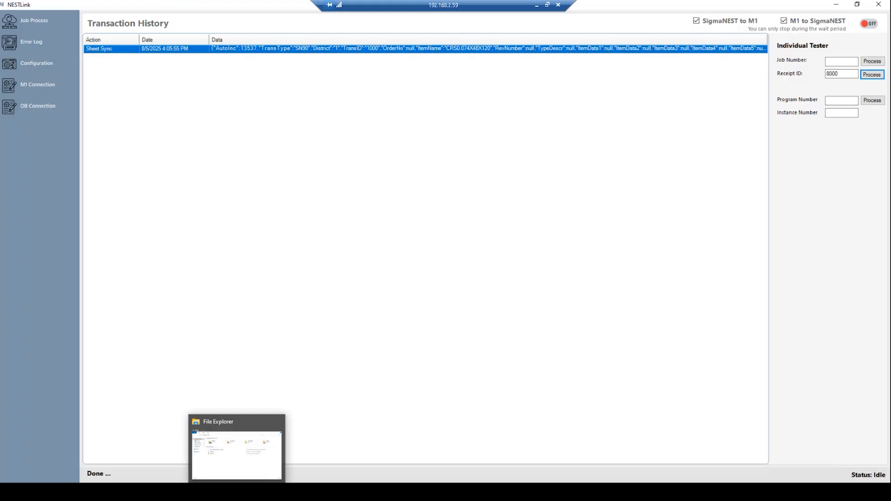
click(829, 59)
text(9004)
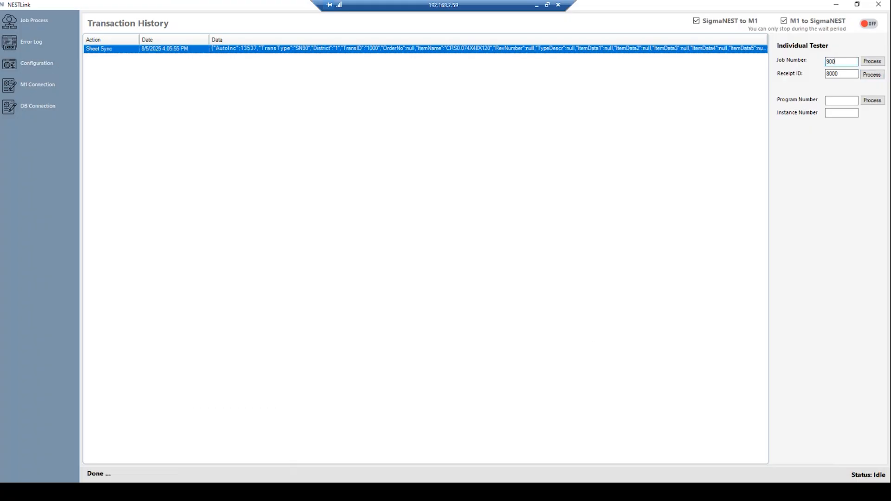
click(866, 64)
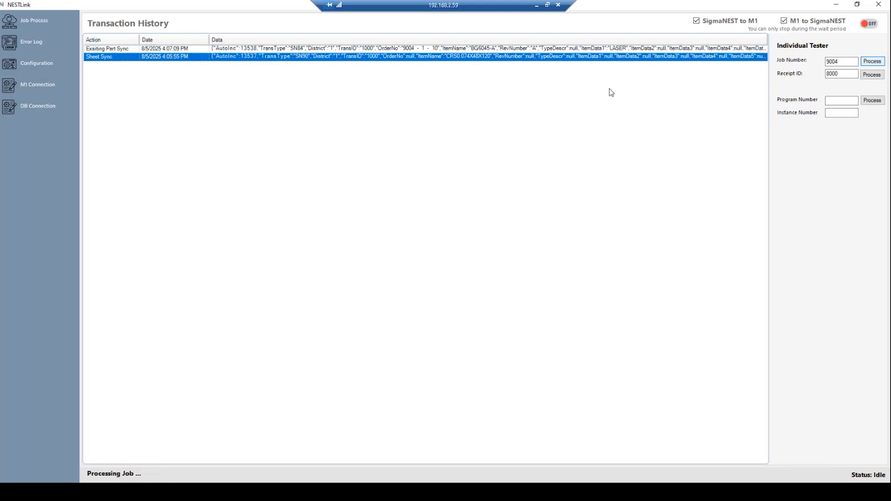
Step: Return to SigmaNEST and refresh the filtered work order list
click(540, 6)
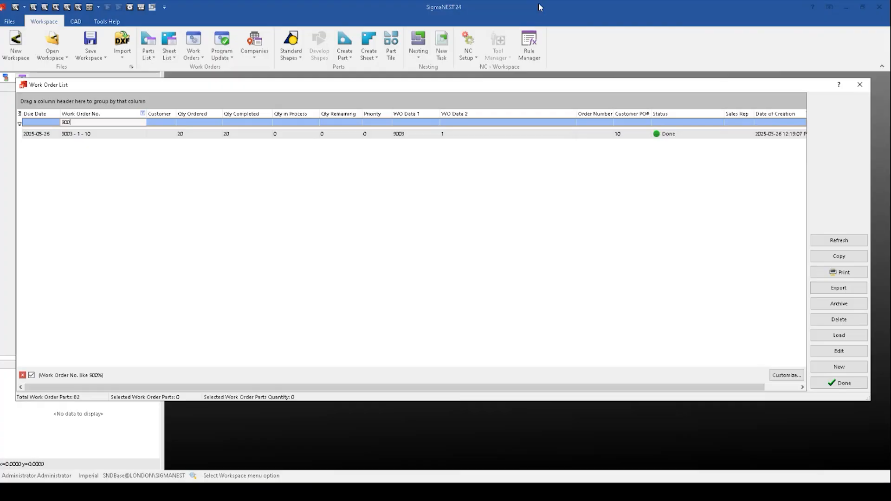
click(843, 242)
click(843, 241)
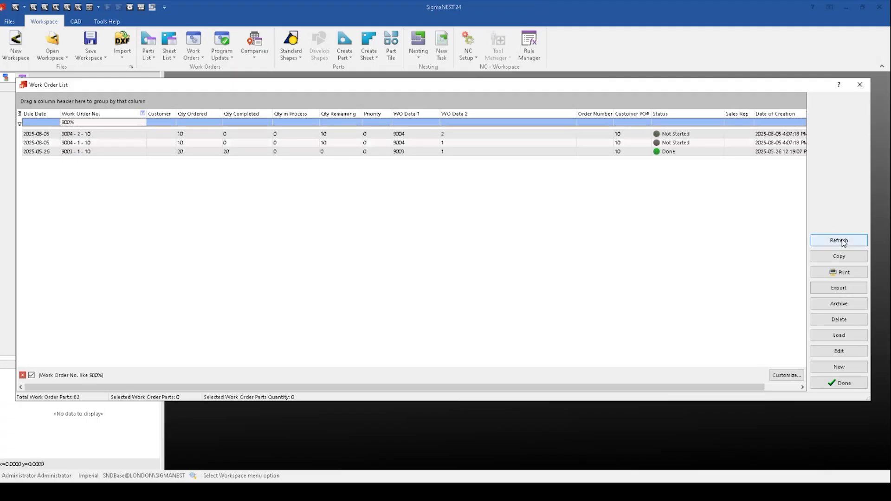
Step: Open work order 9004 - 2 - 10, preview its BG6045-B part and close the parts list
click(85, 136)
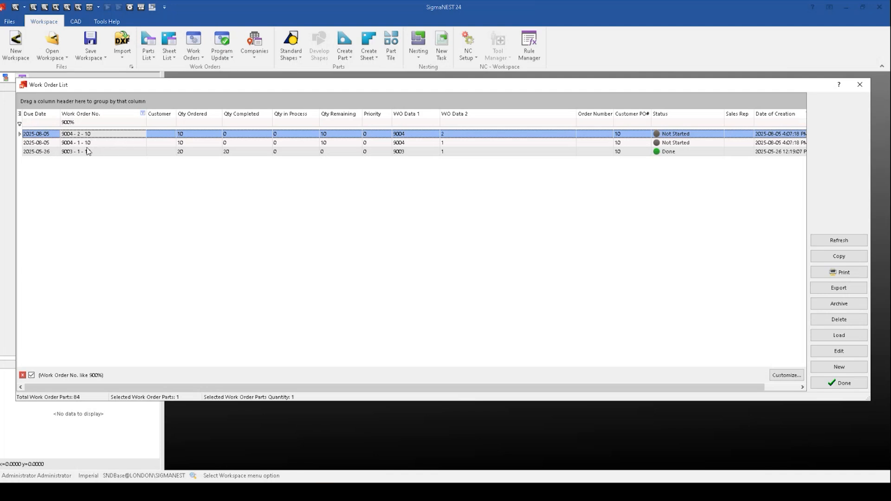
double_click(52, 134)
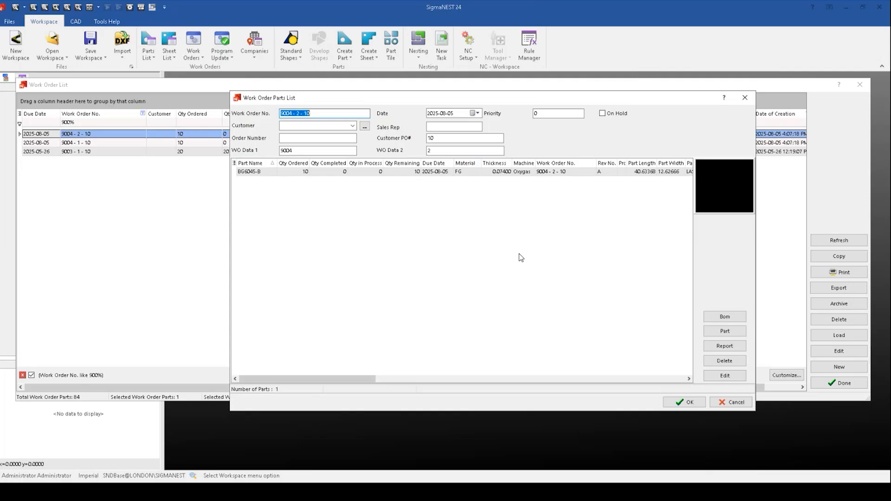
click(489, 243)
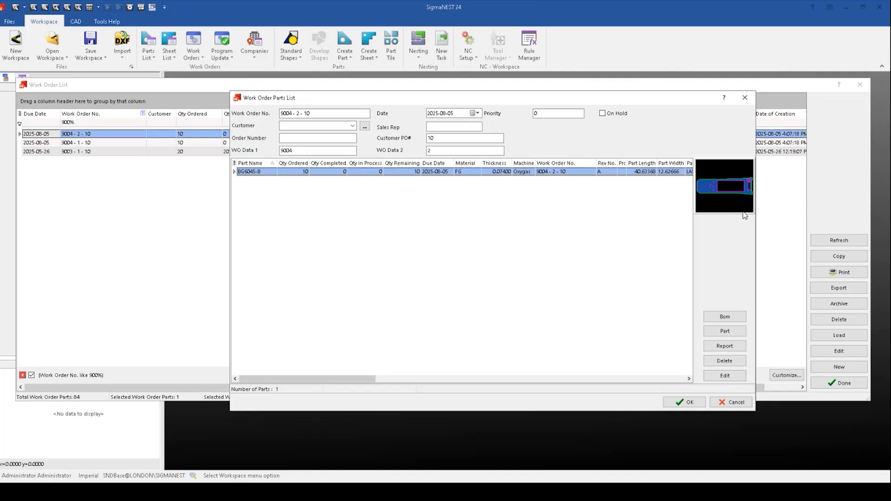
click(745, 98)
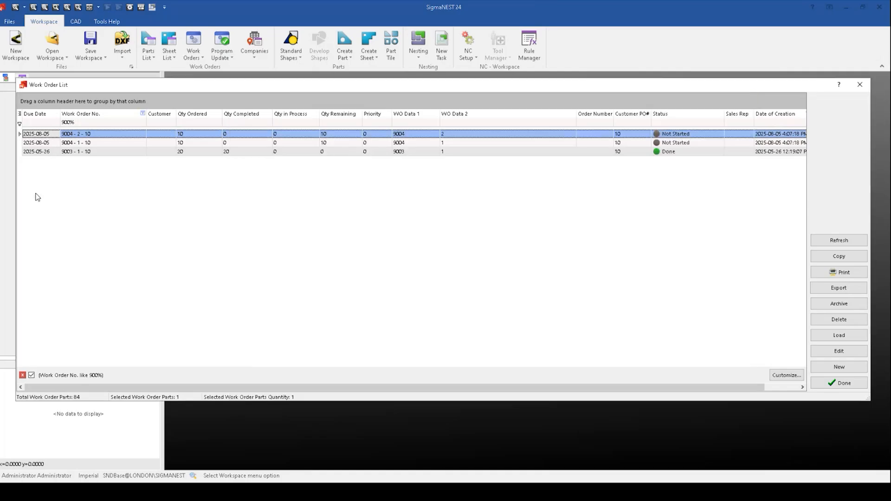
Step: Open work order 9004 - 1 - 10, preview its BG6045-A part, and close the parts list and work order list
double_click(70, 143)
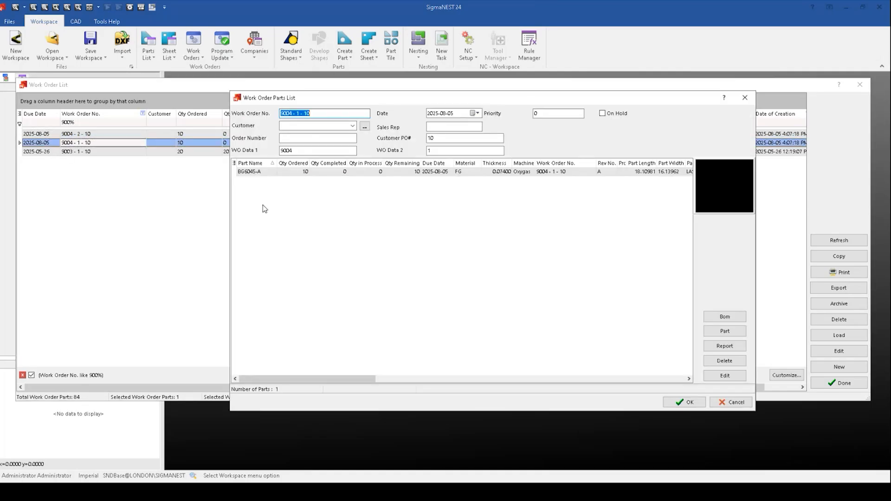
click(252, 174)
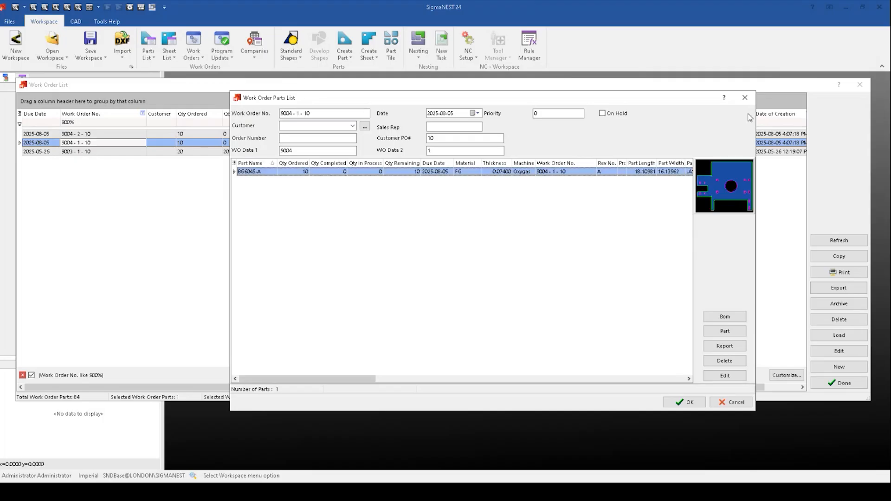
click(745, 99)
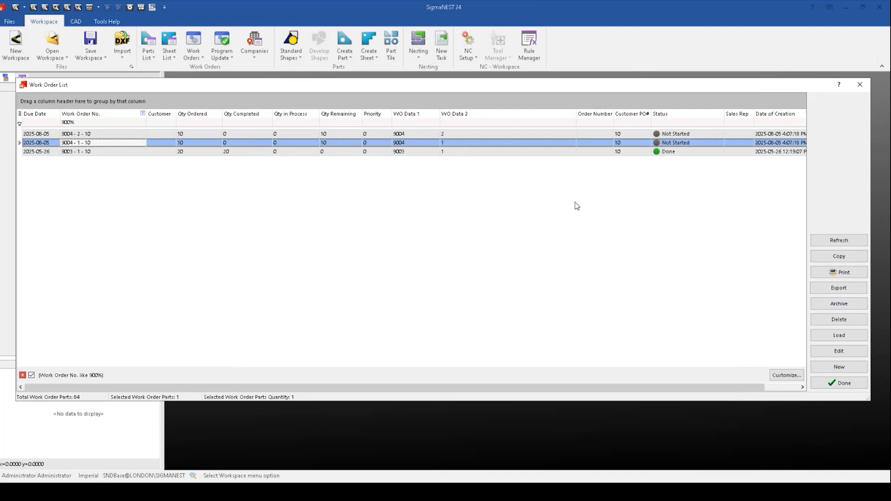
click(861, 84)
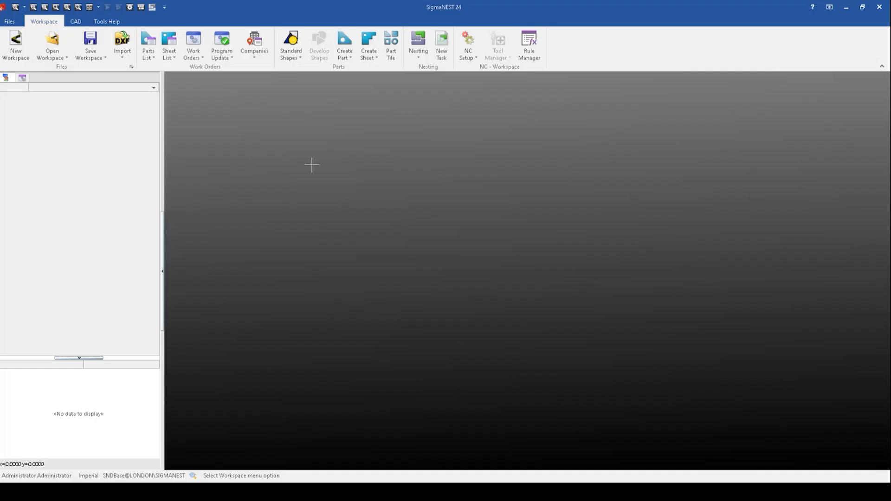
Step: Create a new nesting task and add parts BG6045-B and BG6045-A from work orders 9004 - 2 - 10 and 9004 - 1 - 10
click(441, 43)
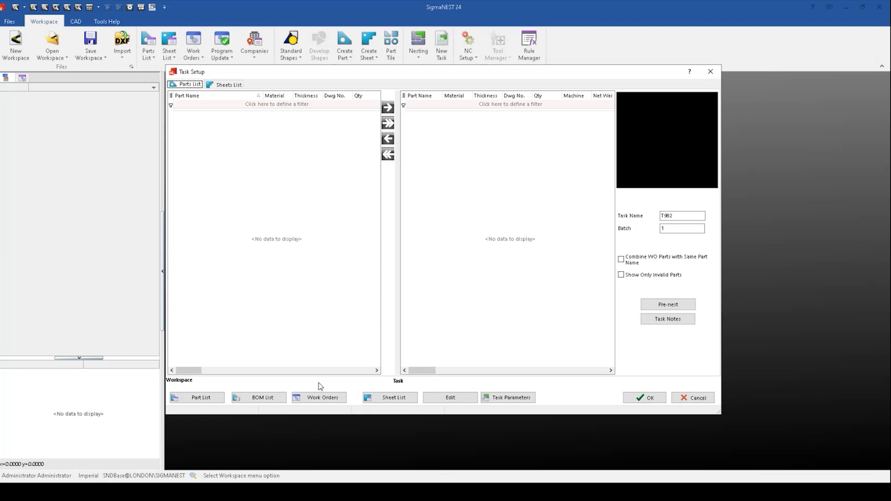
click(326, 397)
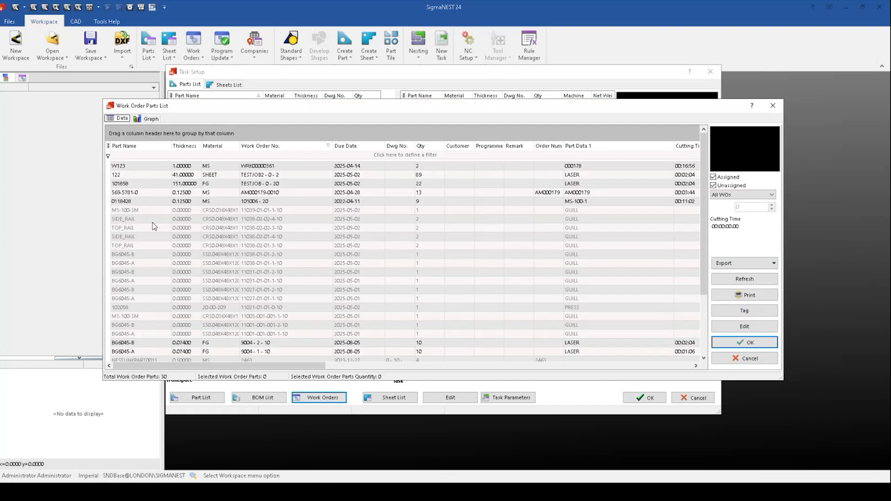
scroll(153, 222, down, 3)
click(144, 273)
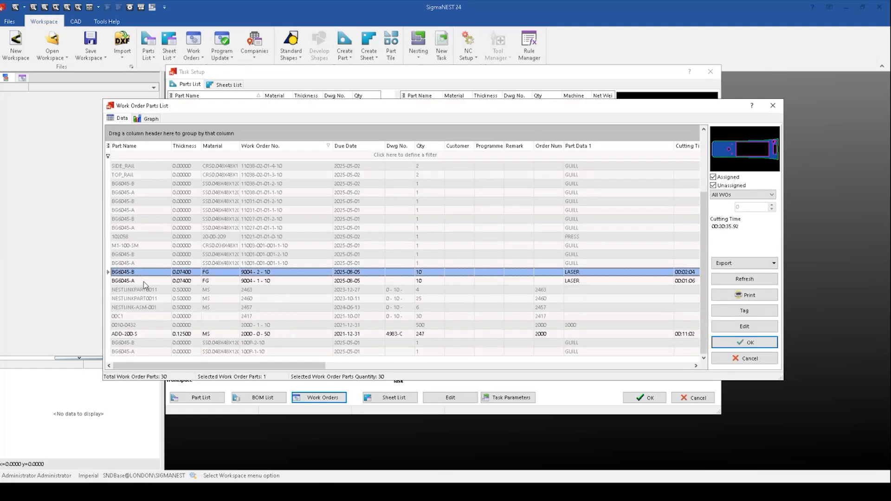
shift+click(144, 281)
click(749, 343)
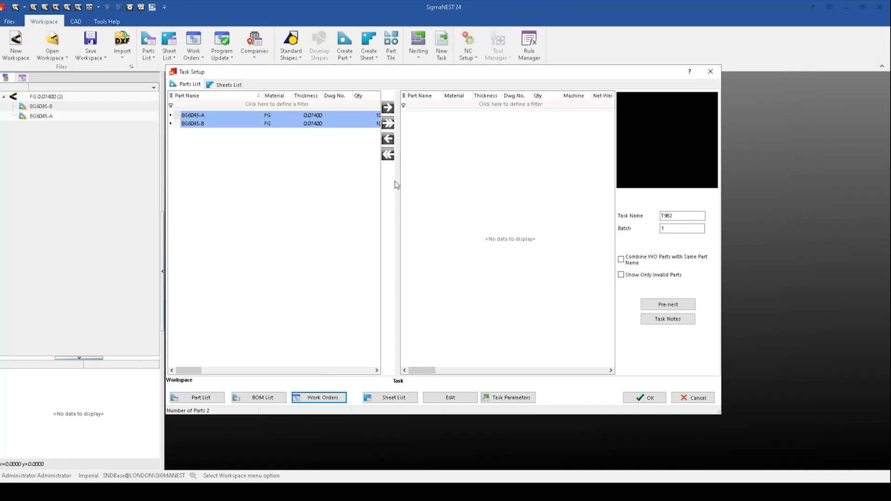
click(388, 123)
Step: Add sheet CRS0.074X48X120 to the task and auto-nest the parts on it
click(393, 398)
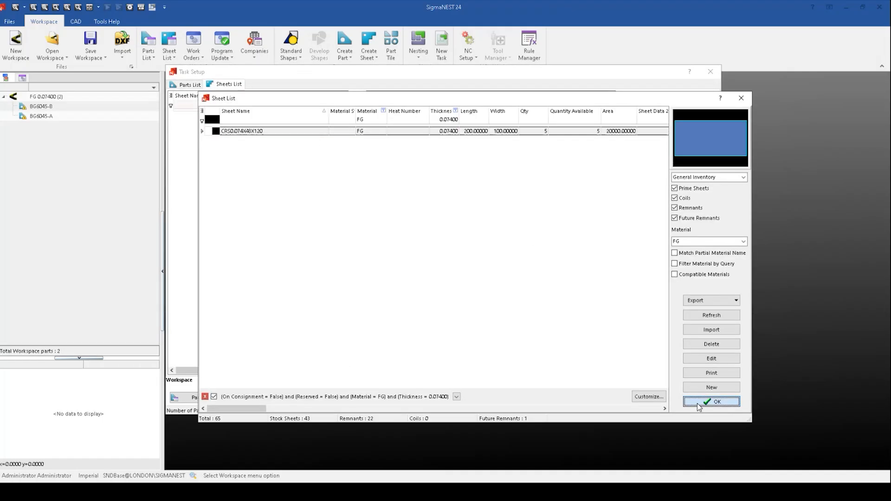
click(699, 405)
click(645, 396)
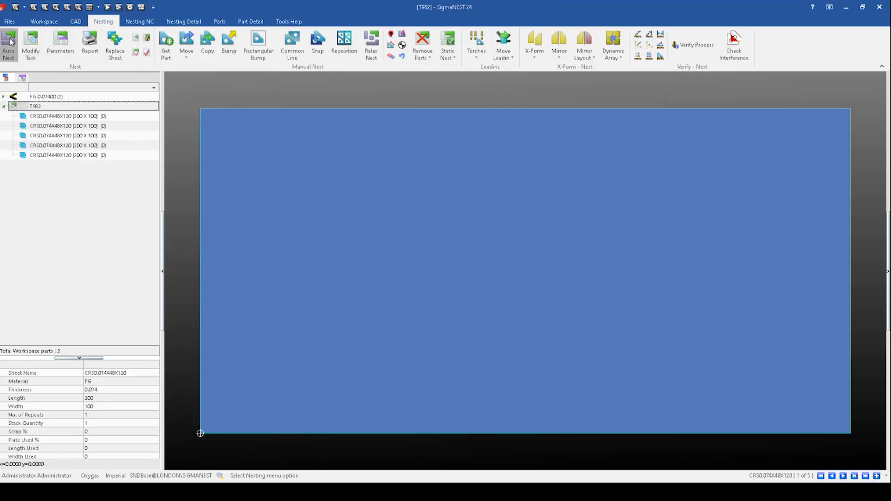
click(9, 42)
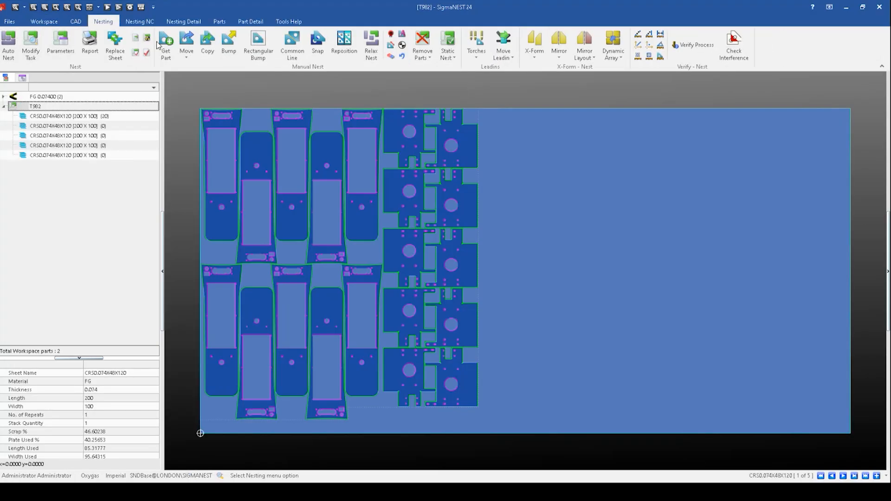
Step: Generate the nest's cutting paths with Auto NC, keeping the offered settings
click(139, 21)
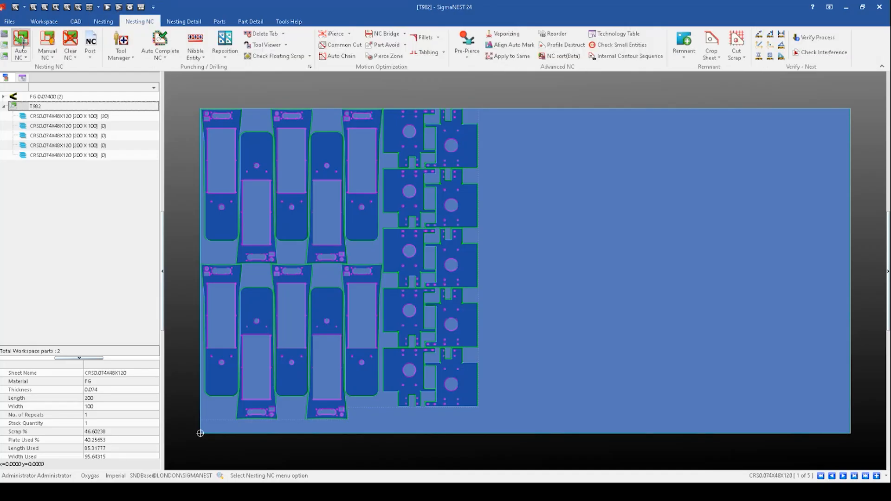
click(21, 44)
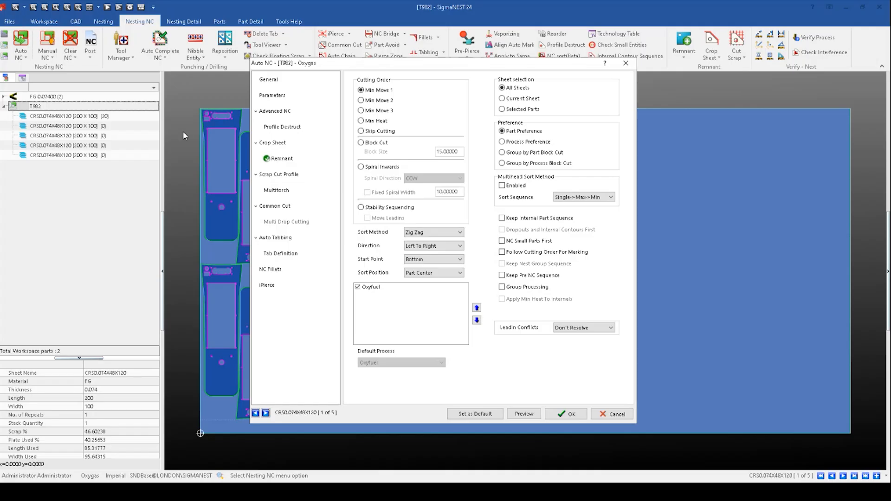
click(566, 414)
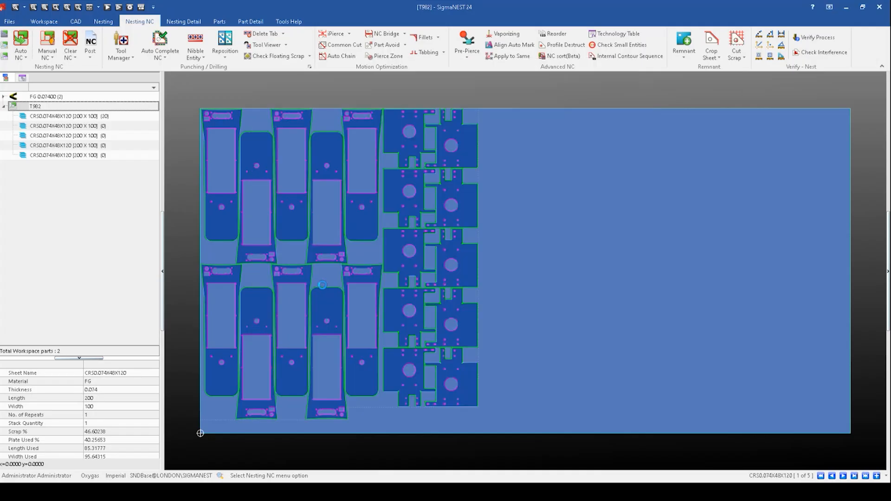
Step: Post NC program 600 for the nest and close the post and warning windows
click(87, 37)
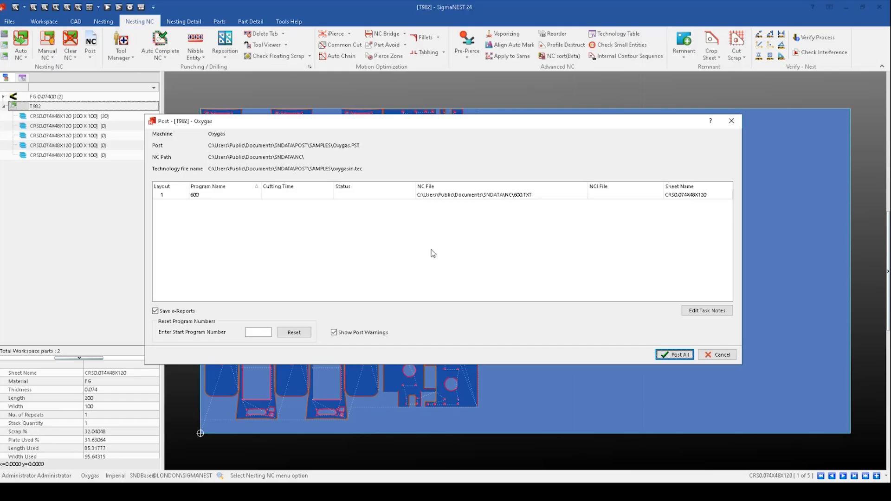
click(687, 354)
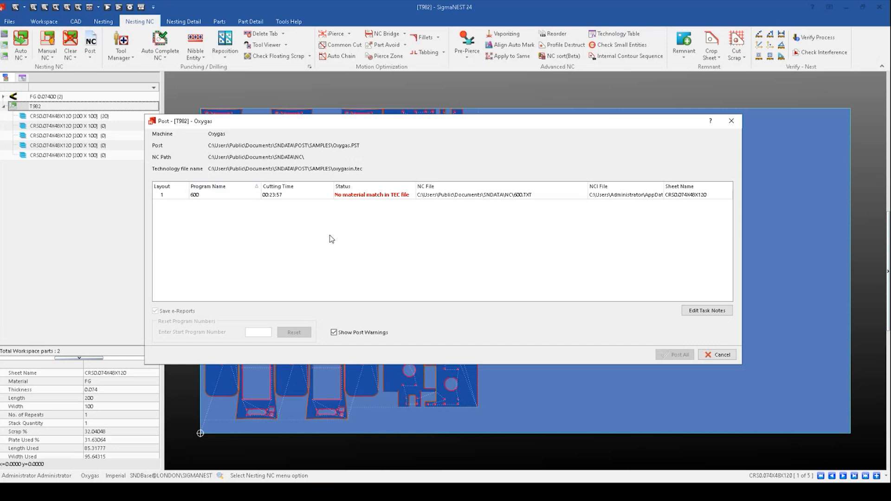
click(731, 121)
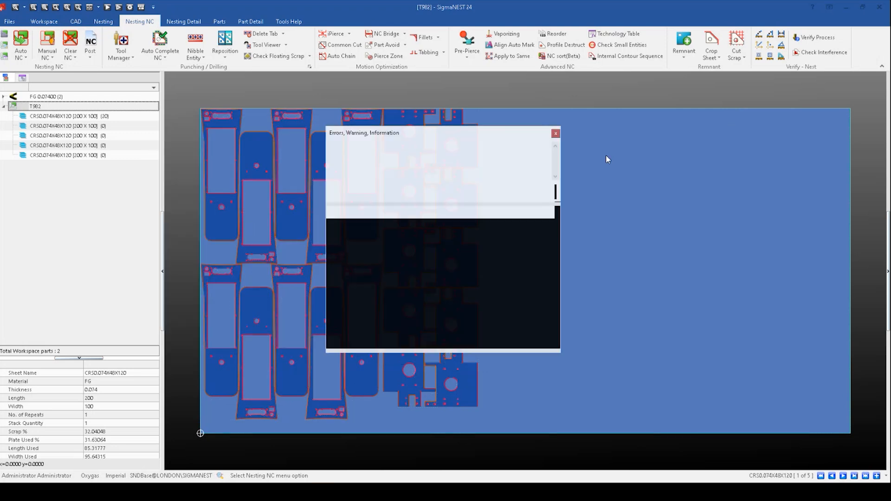
click(558, 134)
Step: Expand program 600 in Program Update to review its work order parts, and update the program
click(45, 21)
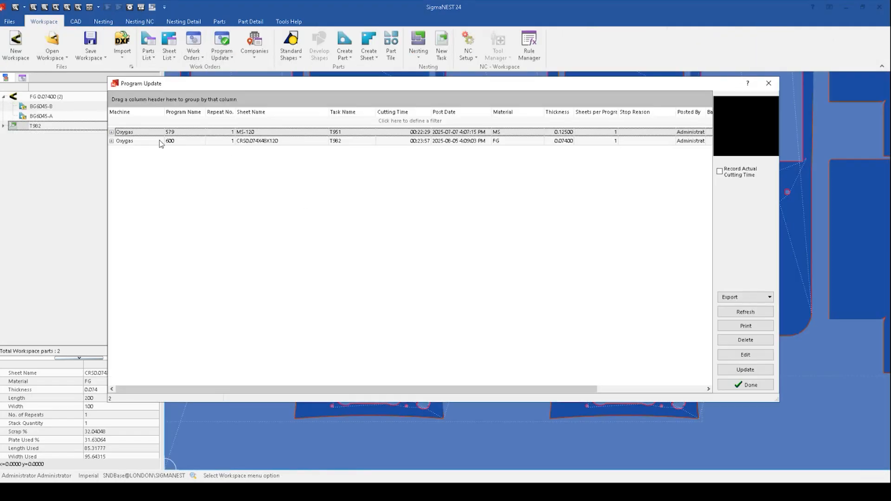
click(143, 142)
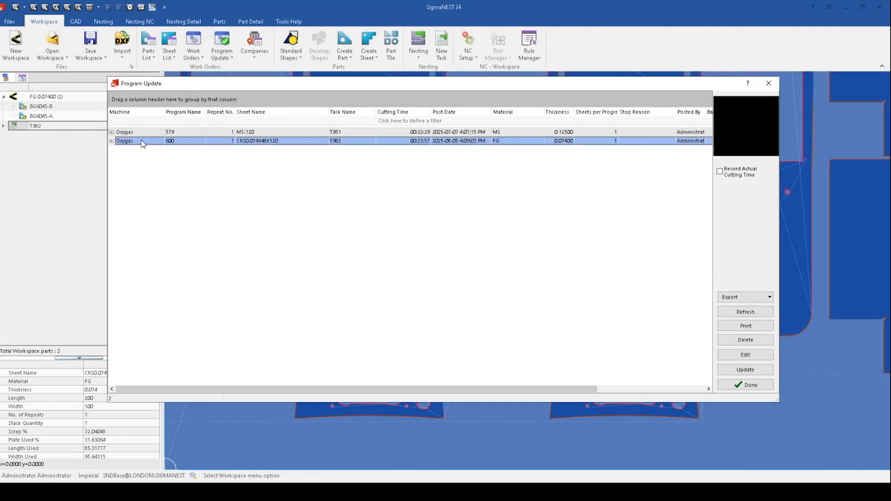
click(112, 141)
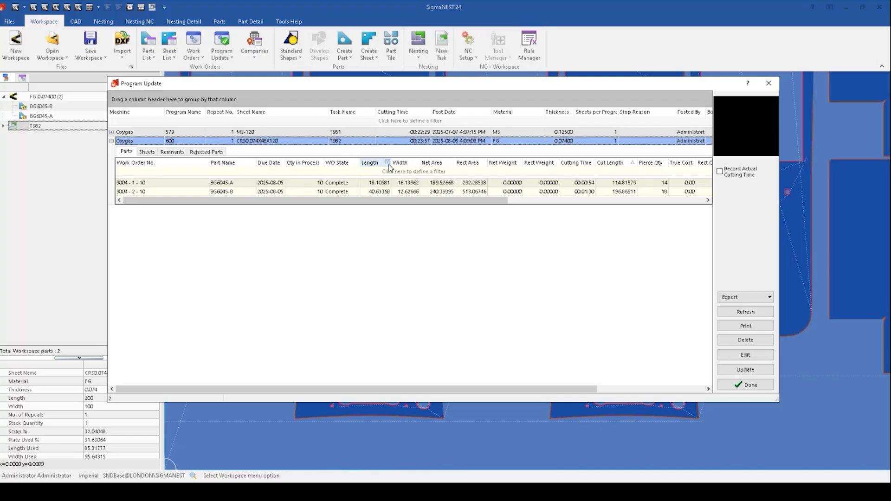
mouse_move(455, 199)
mouse_down()
mouse_move(637, 215)
mouse_move(457, 206)
mouse_up()
click(757, 371)
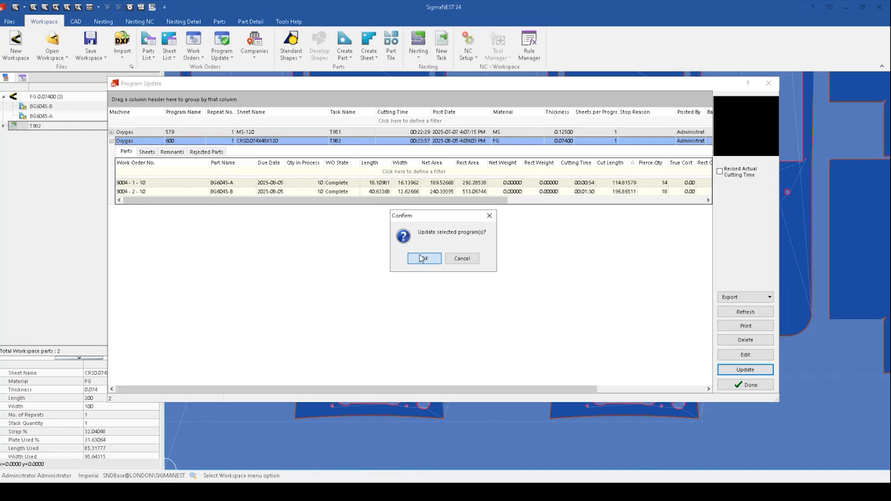
click(422, 259)
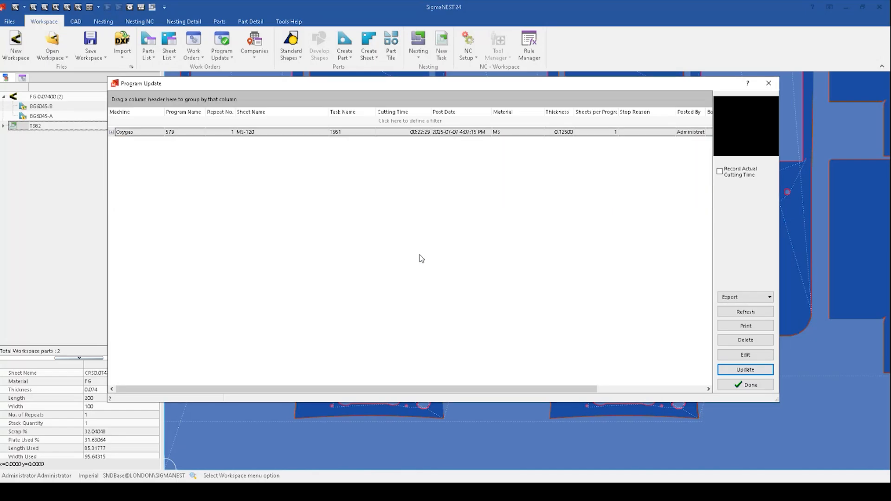
click(769, 84)
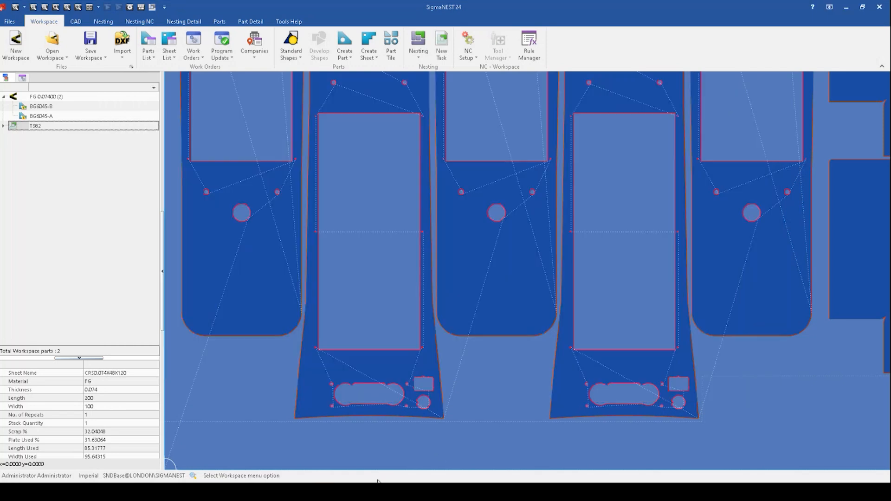
Step: Switch to the M1 job 9004 window, and return to SigmaNEST to view the whole nested sheet
mouse_move(371, 493)
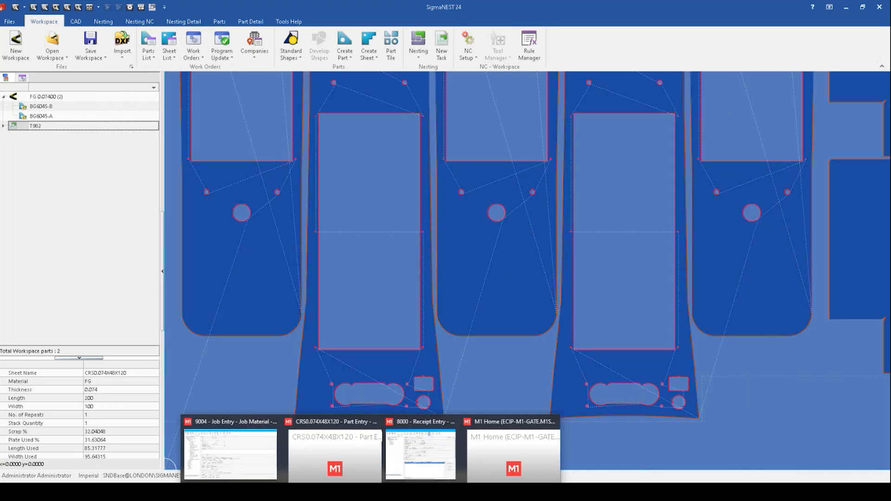
click(260, 448)
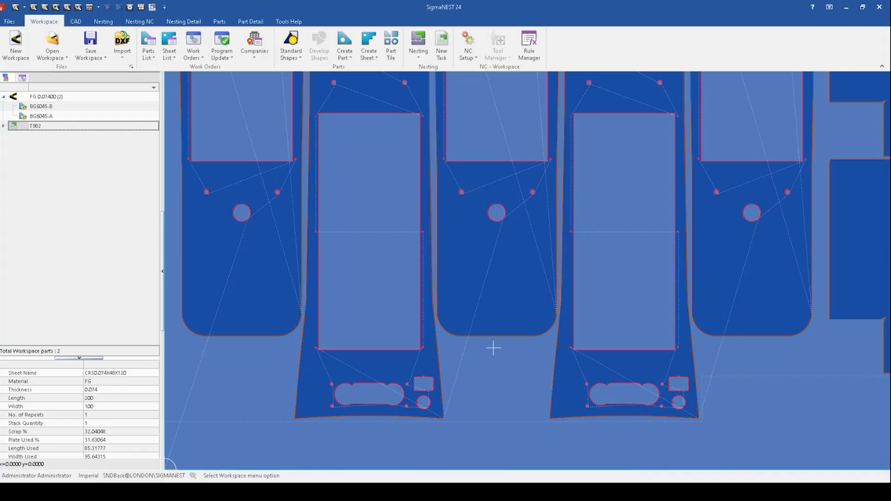
scroll(494, 349, down, 3)
scroll(342, 398, up, 2)
drag(452, 420, 462, 402)
scroll(448, 377, down, 2)
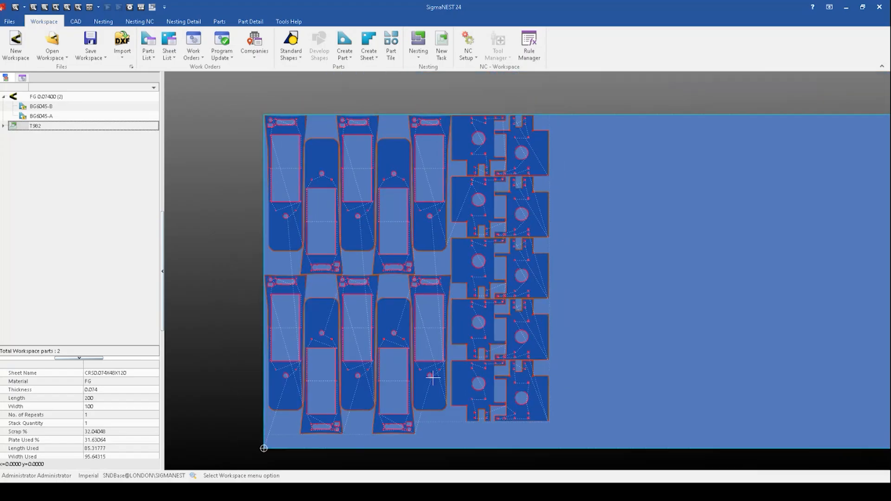
scroll(105, 409, down, 1)
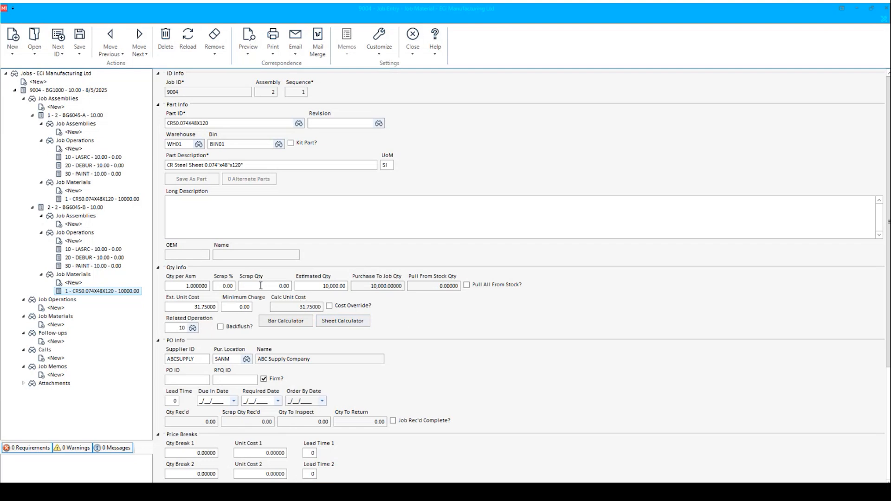
Step: Switch to job 9004 in M1 and open the BG6045-A assembly's material CRS0.074X48X120 in Part Entry
click(122, 200)
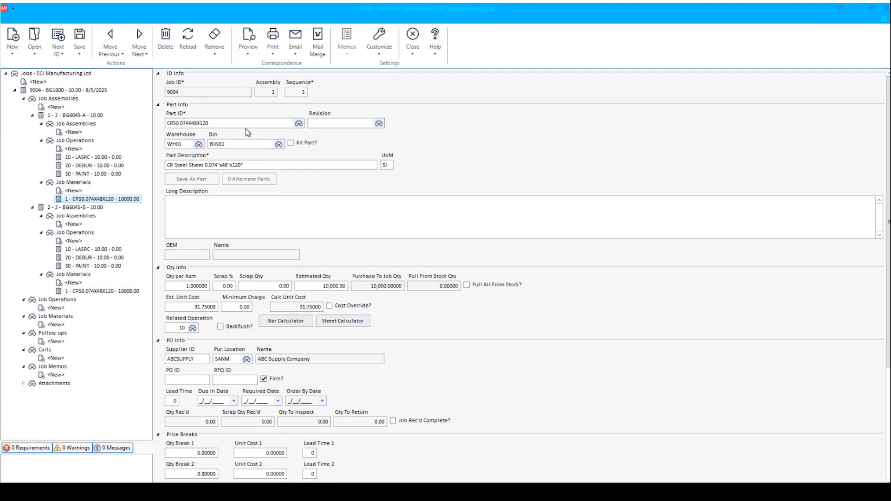
click(223, 122)
right_click(226, 123)
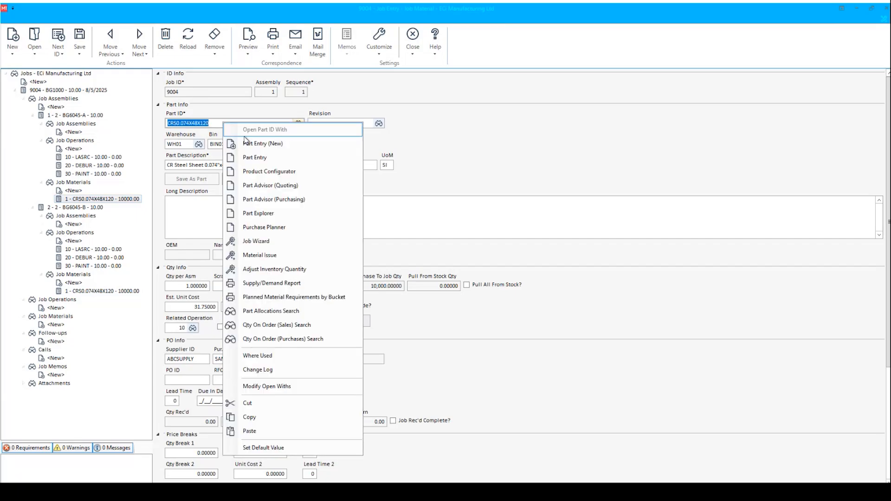
click(254, 154)
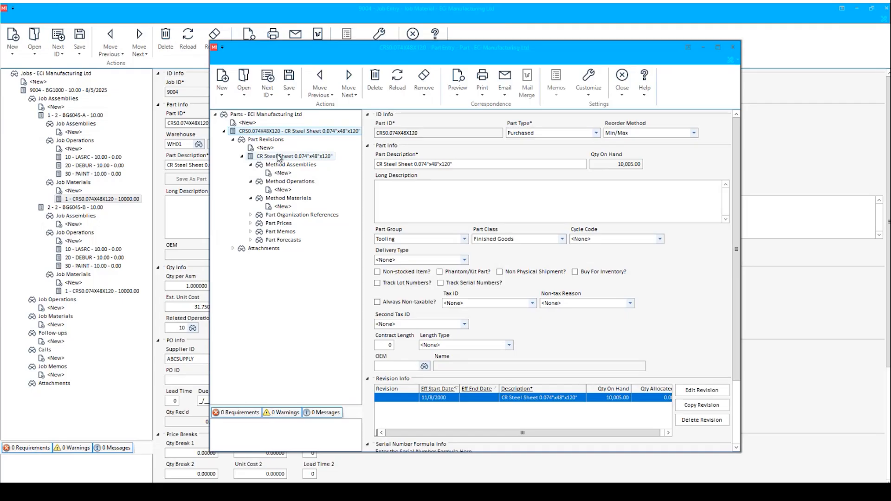
Step: Open the CR Steel Sheet revision, look up its allocated quantity, and close the part record
click(279, 156)
scroll(483, 344, down, 3)
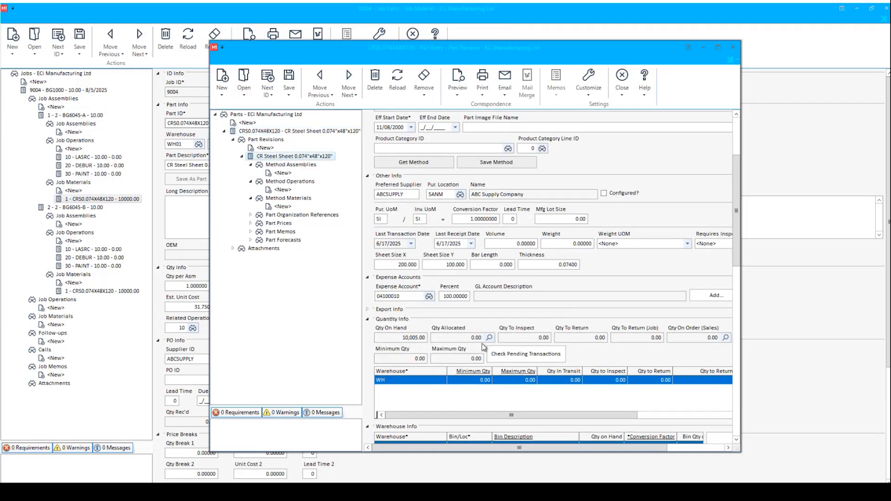
click(489, 341)
click(489, 339)
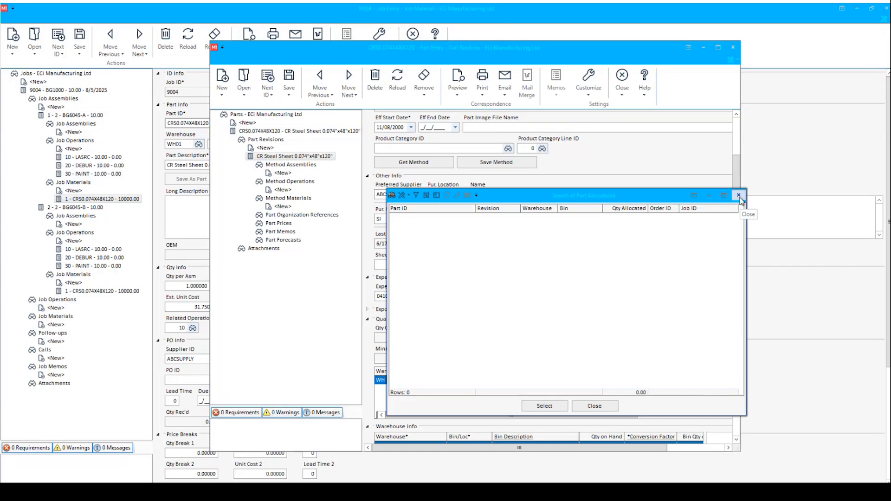
click(739, 195)
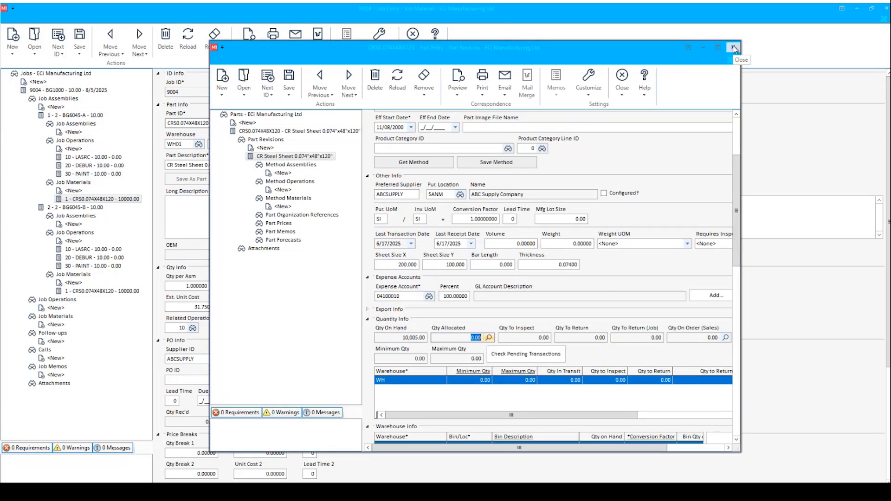
click(734, 48)
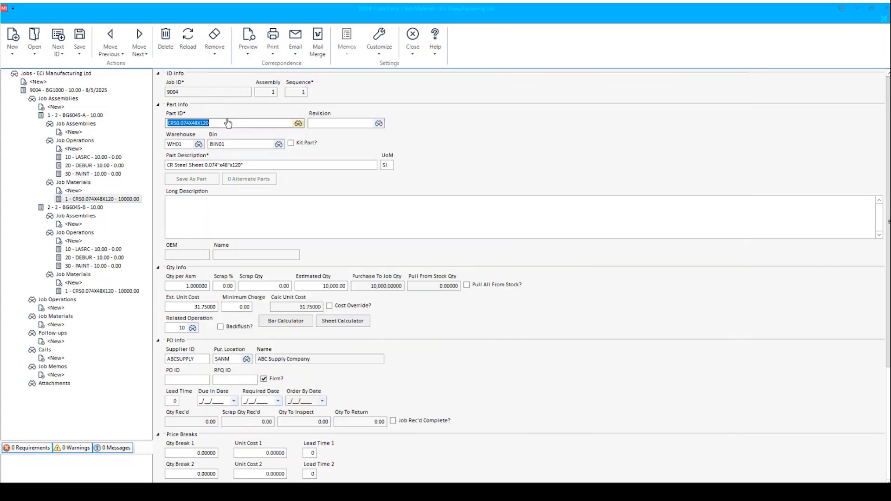
Step: Open operation 10 - LASRC of the BG6045-A assembly in job 9004
click(104, 157)
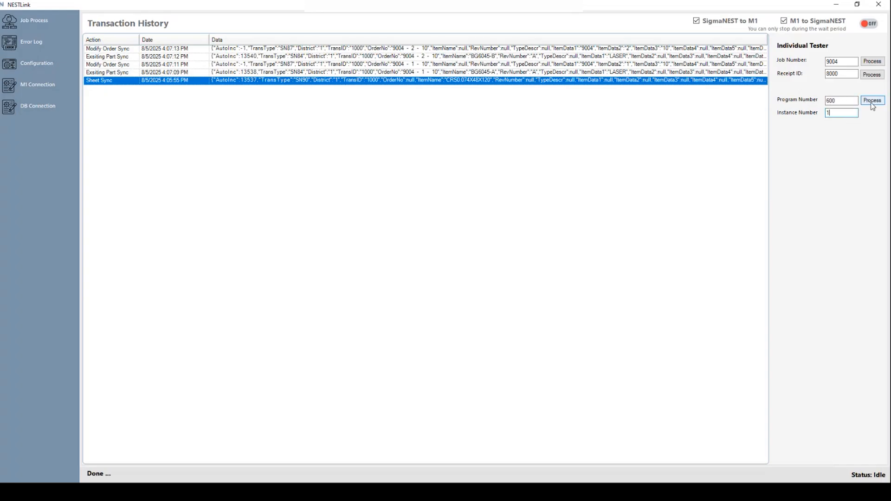
Step: Process program 600, instance 1, in NESTLink, and switch to M1 to reload job 9004
click(872, 104)
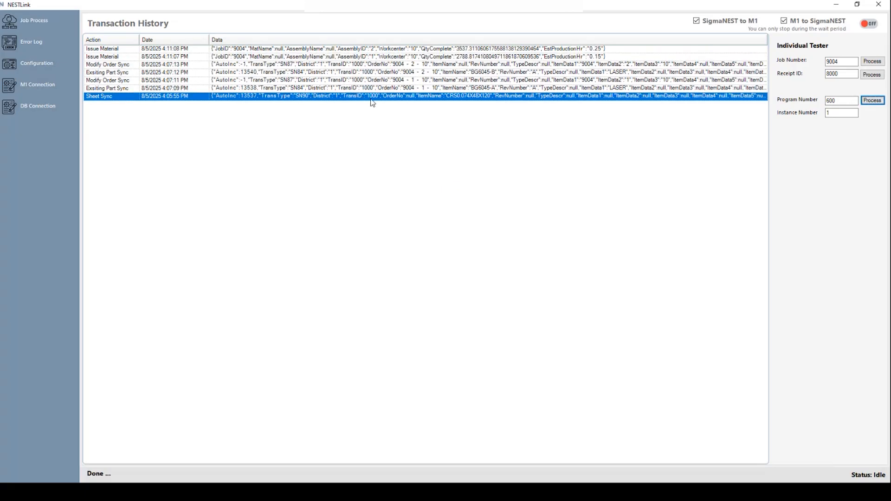
click(537, 6)
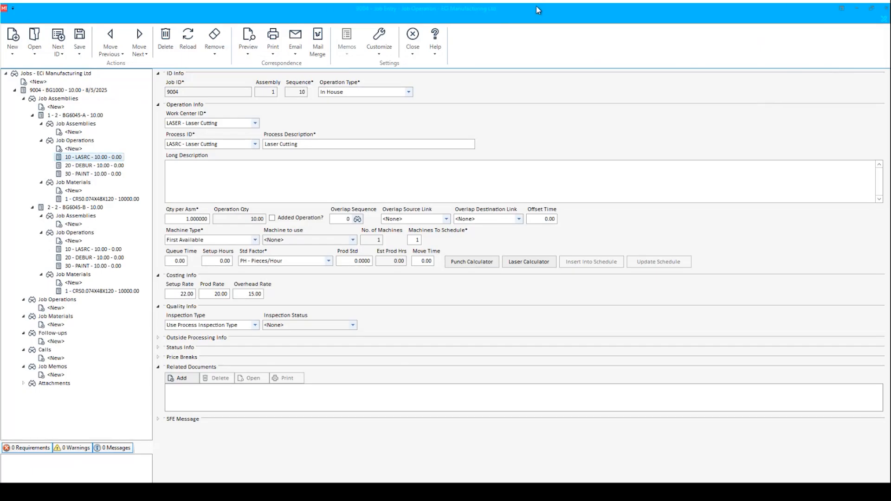
click(103, 90)
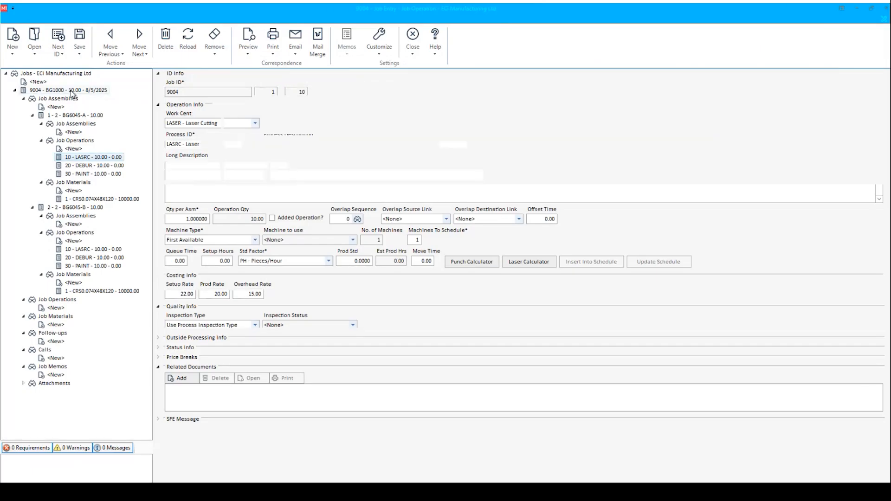
click(191, 37)
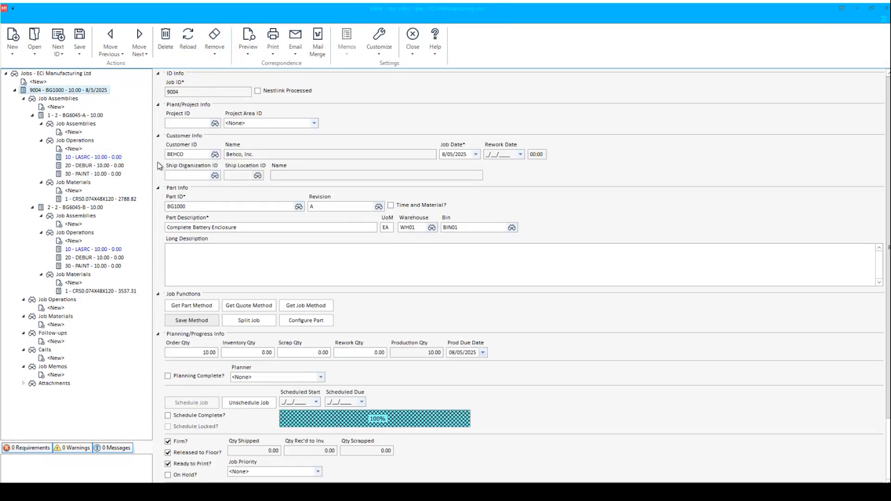
Step: Check the estimated production hours of both assemblies' LASRC operations and the estimated quantities of their CRS0.074X48X120 materials
click(98, 158)
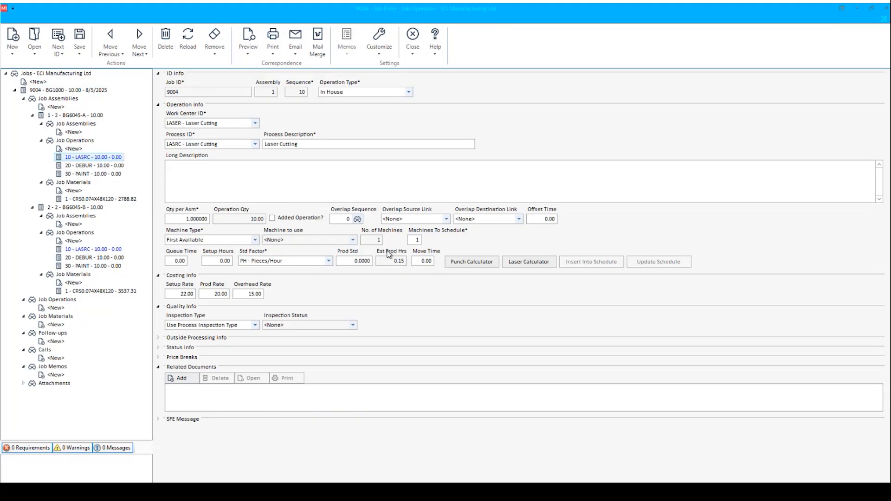
click(103, 250)
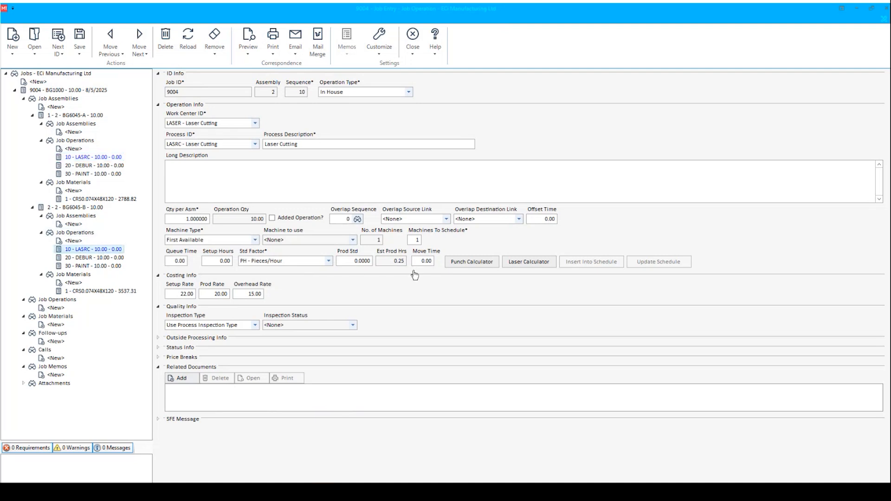
click(119, 199)
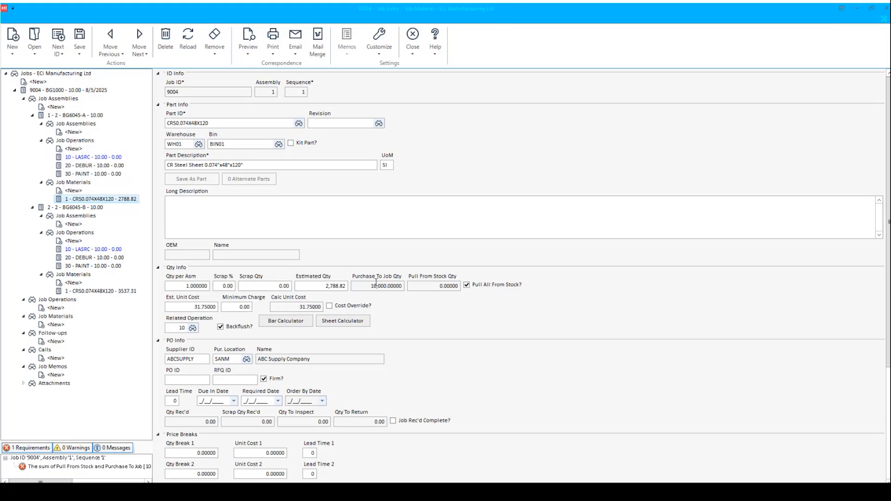
click(74, 291)
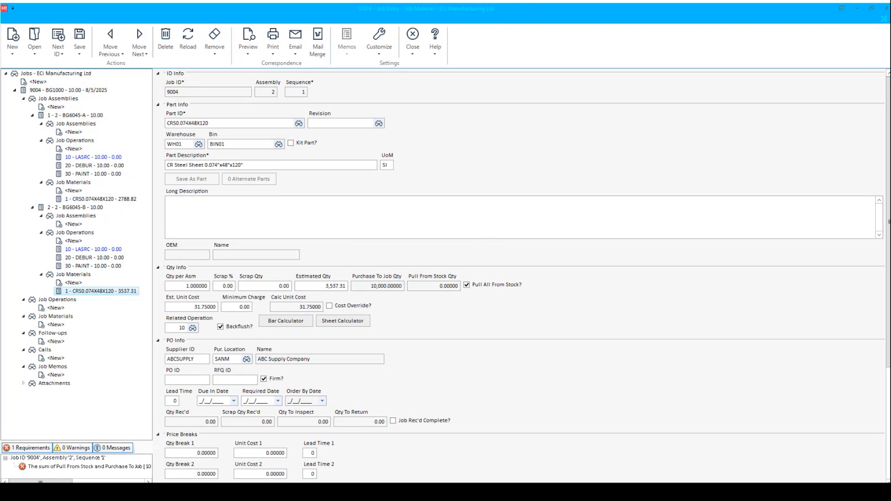
Step: Switch to the CRS0.074X48X120 part record and look up the pending transactions behind its allocated quantity
mouse_move(371, 492)
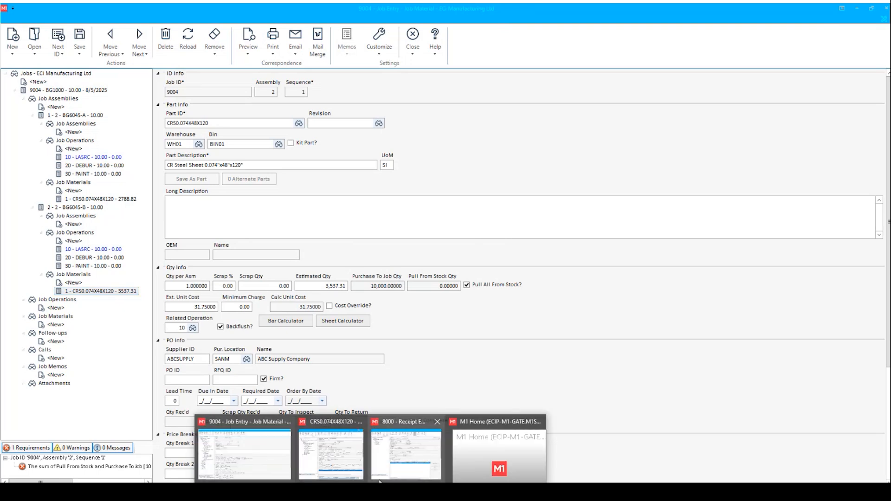
click(350, 467)
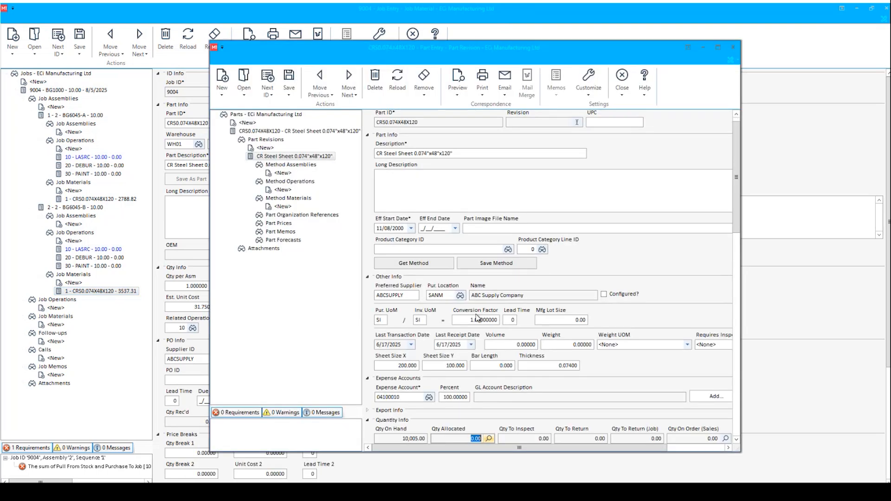
scroll(478, 318, down, 3)
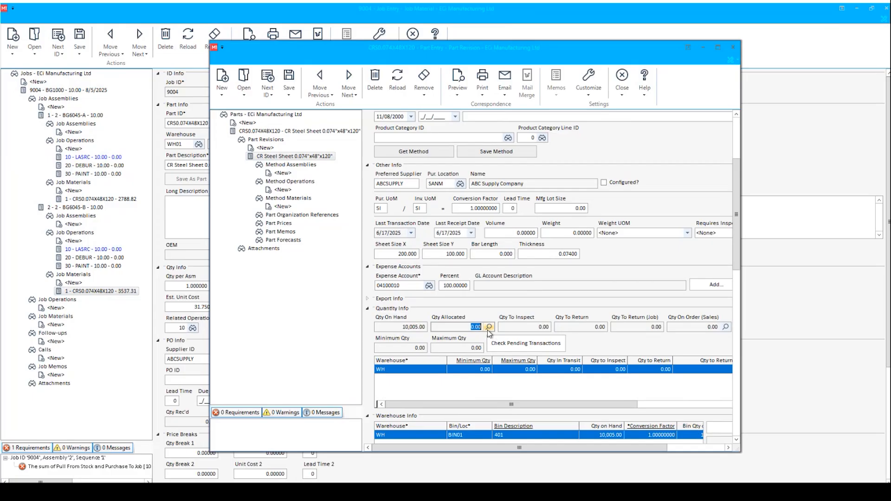
click(488, 327)
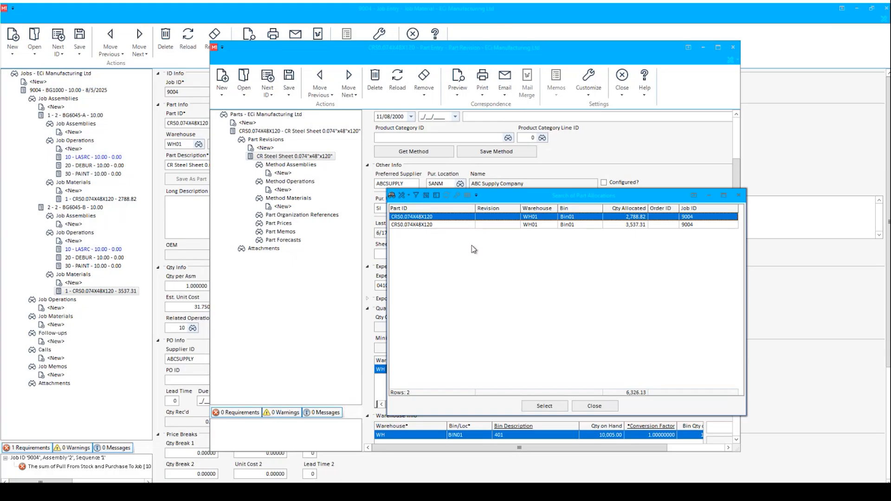
right_click(584, 376)
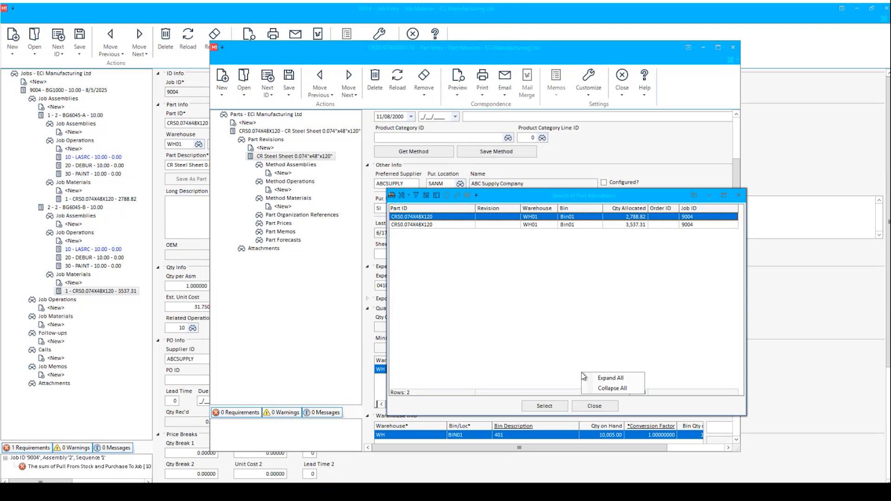
click(584, 340)
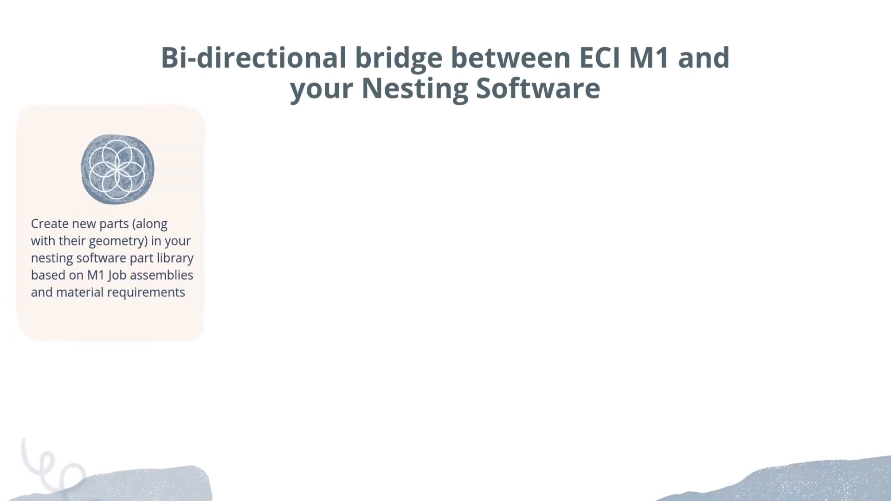